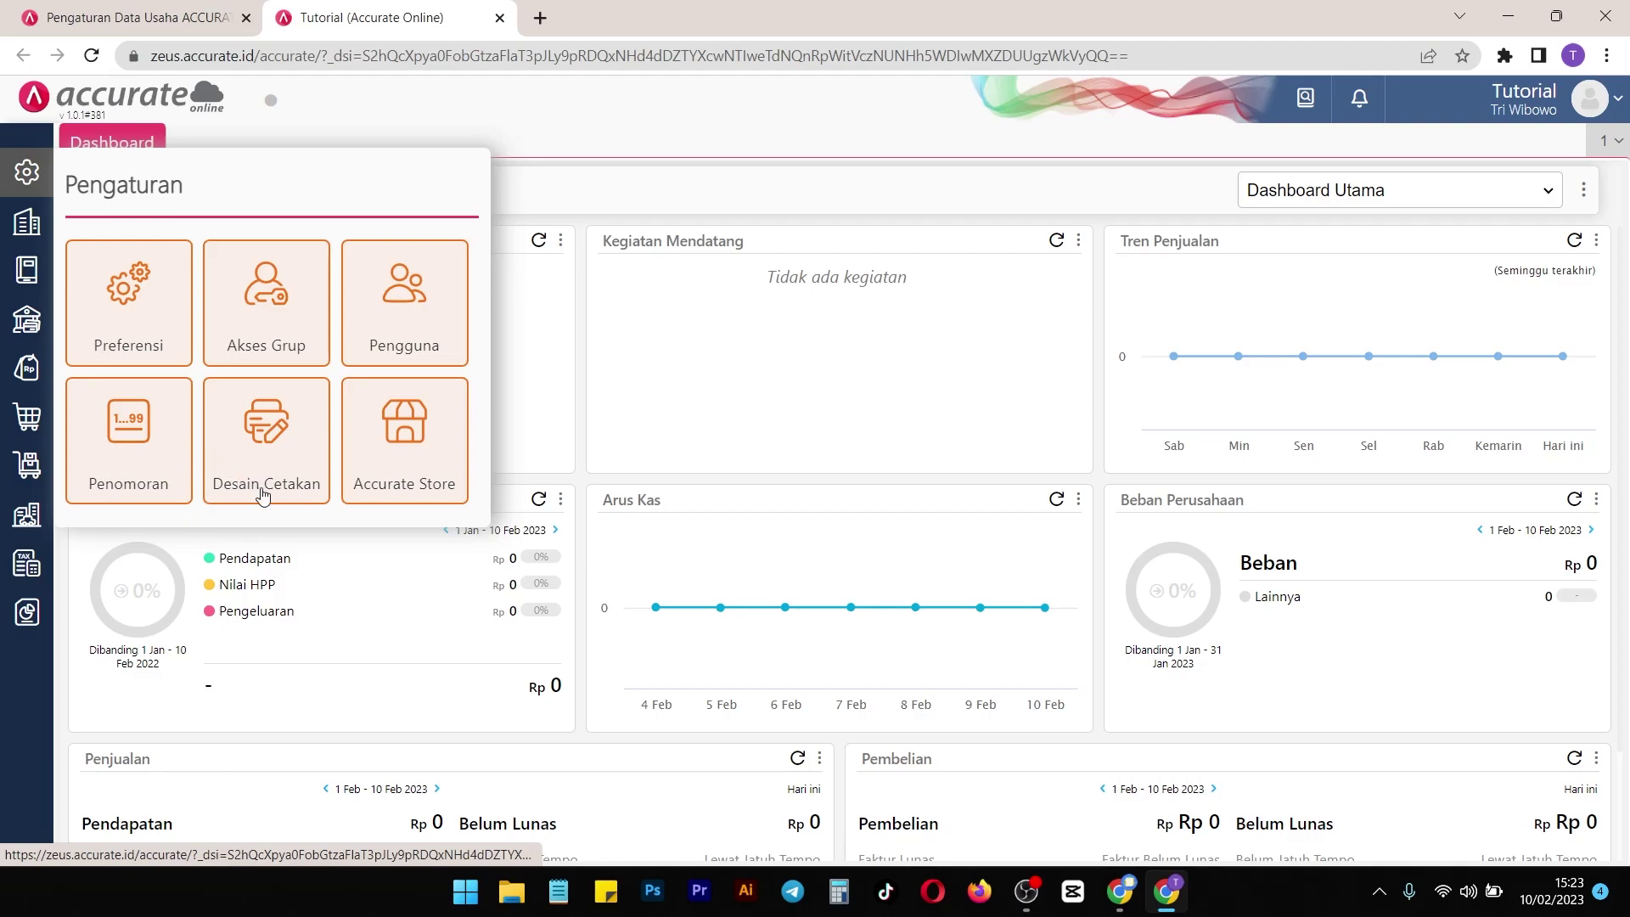
Open the company preferences and review the address, Fitur, Pajak, Penjualan, Pembelian and Lain-lain settings
click(126, 330)
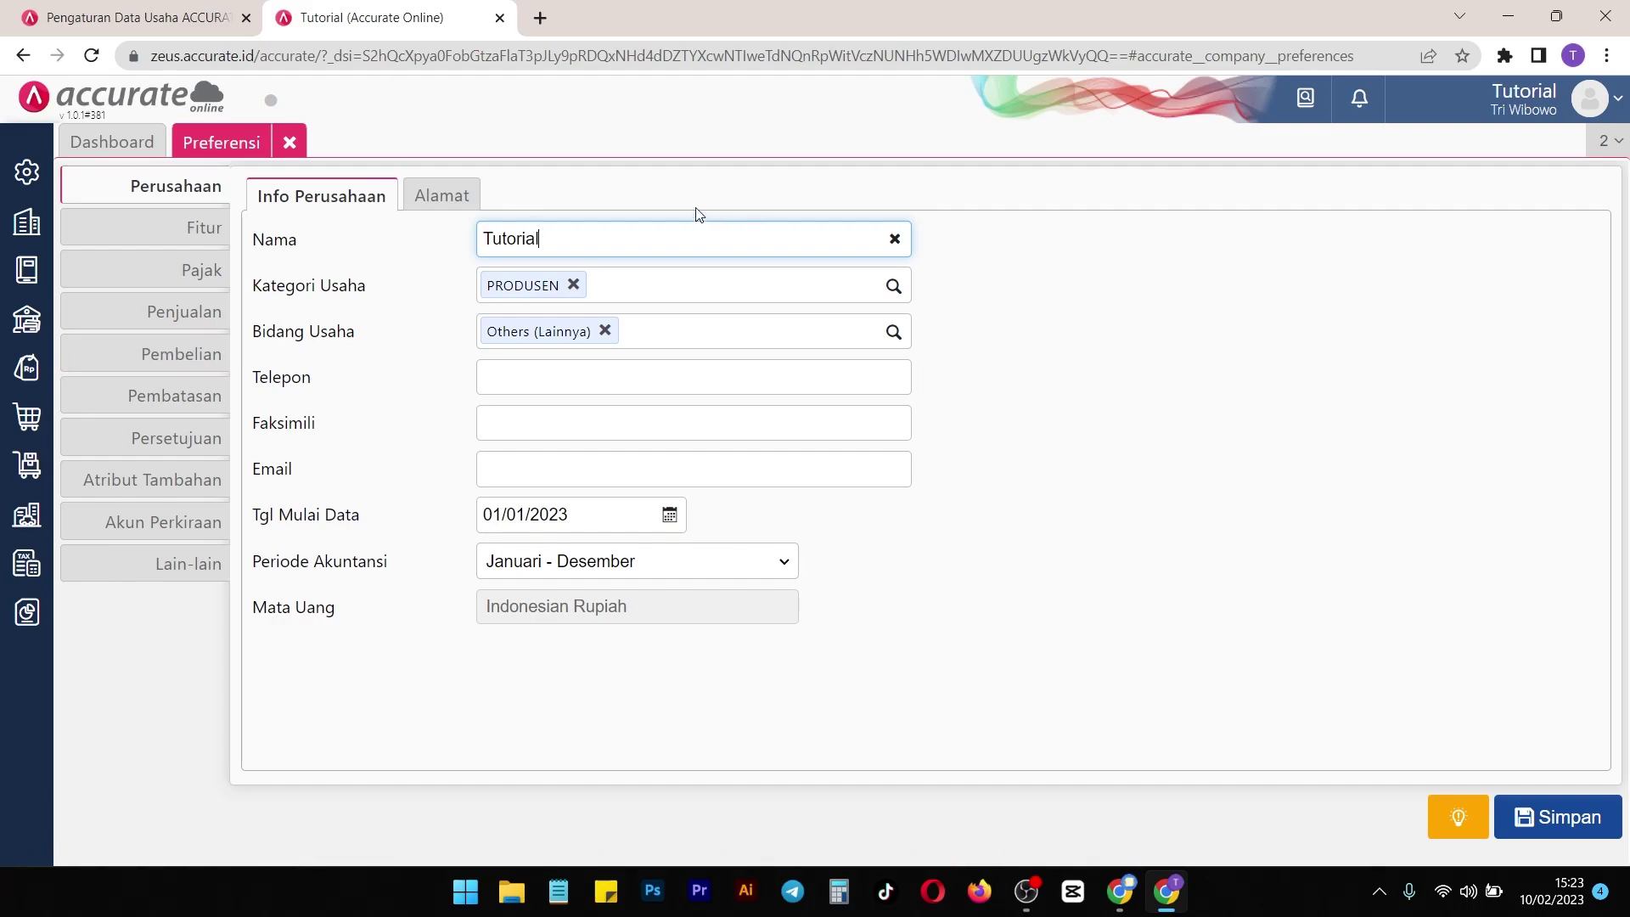
click(427, 197)
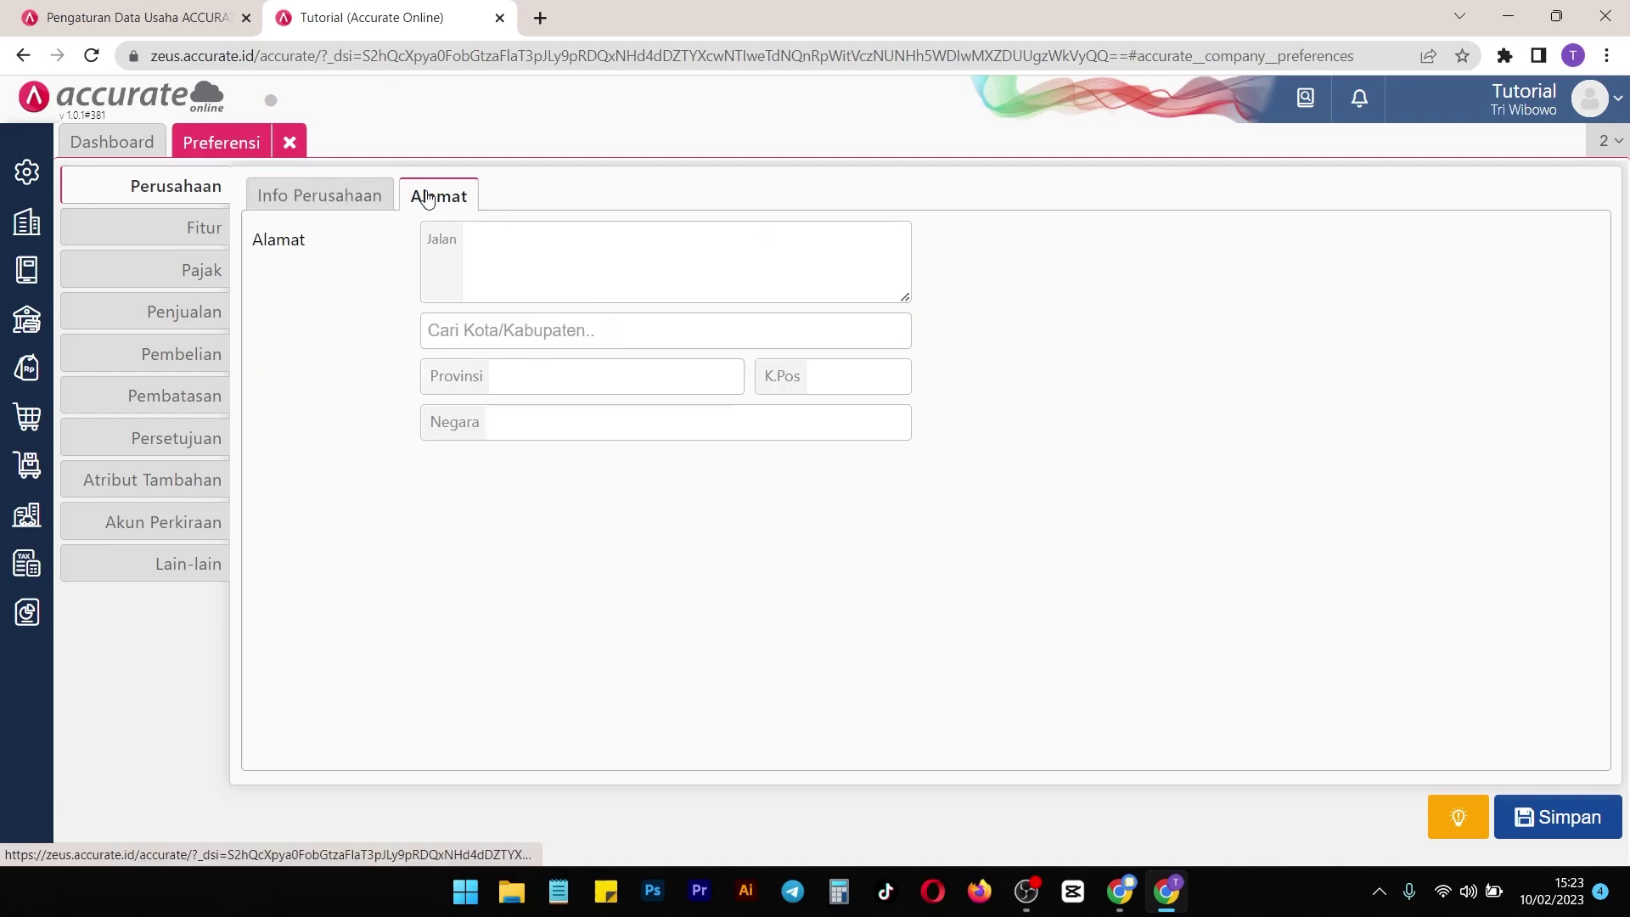
click(204, 240)
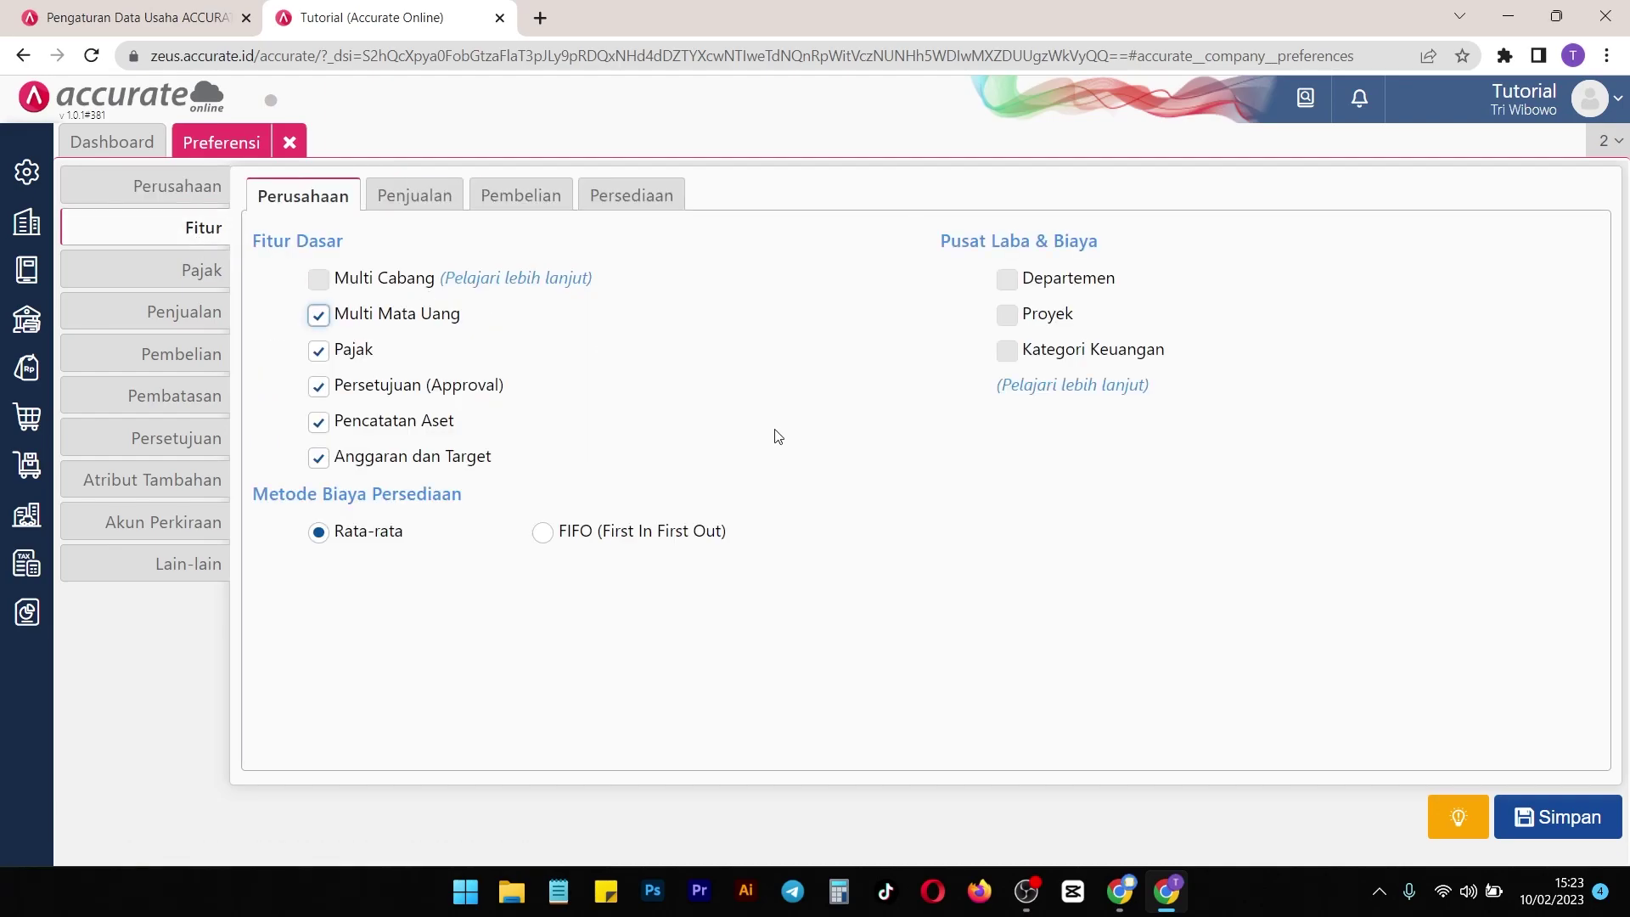
click(198, 280)
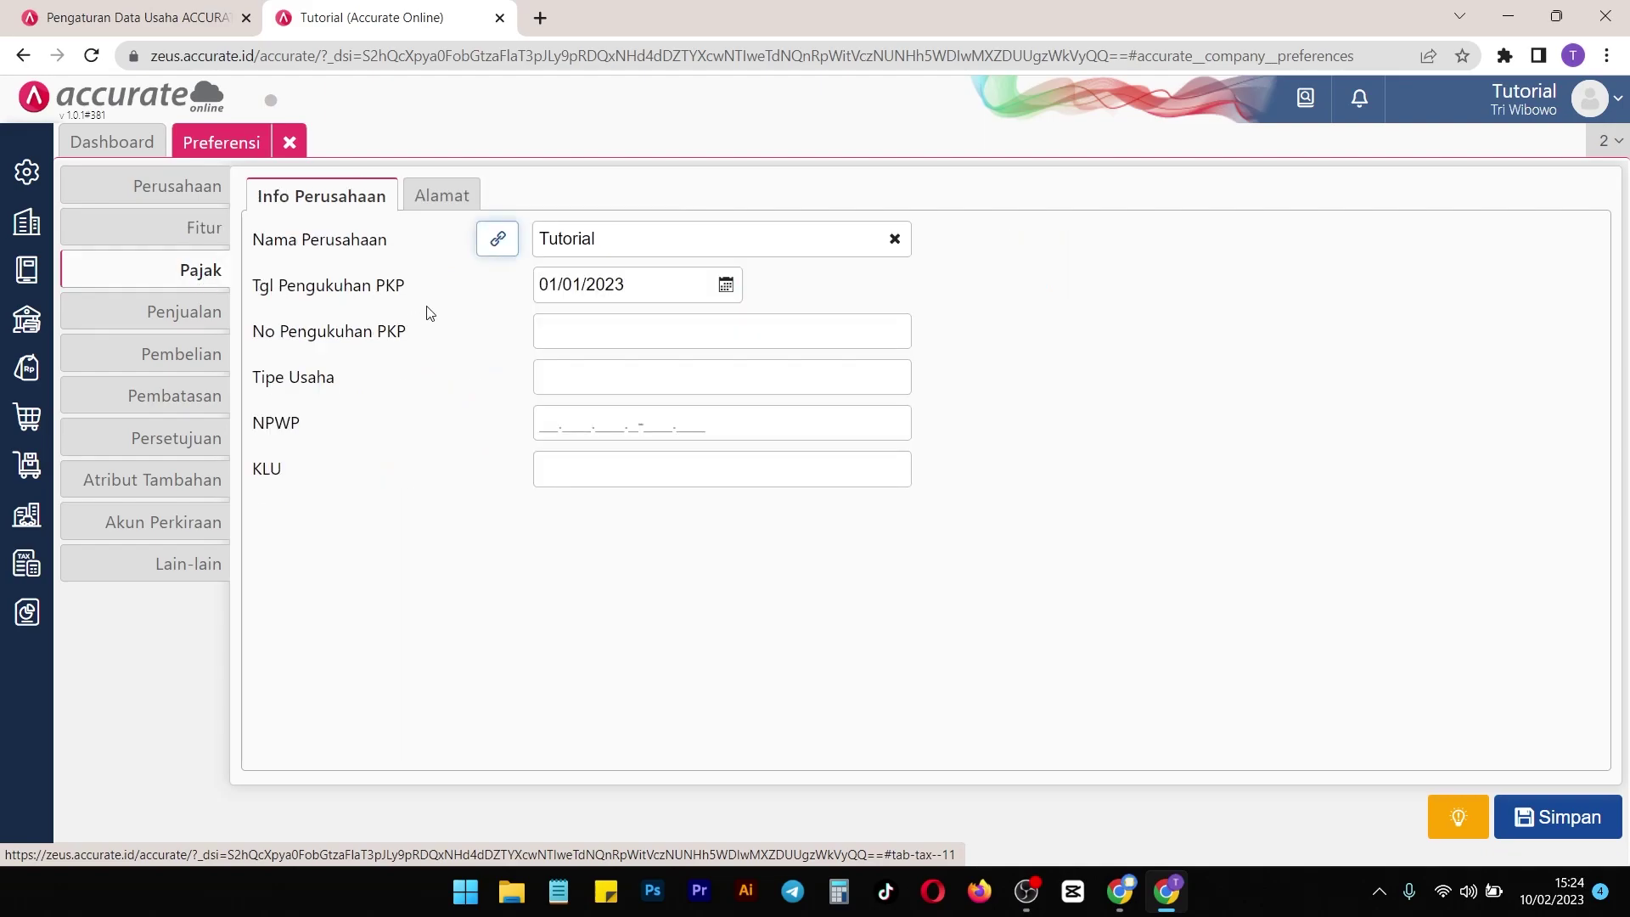
click(204, 329)
click(192, 360)
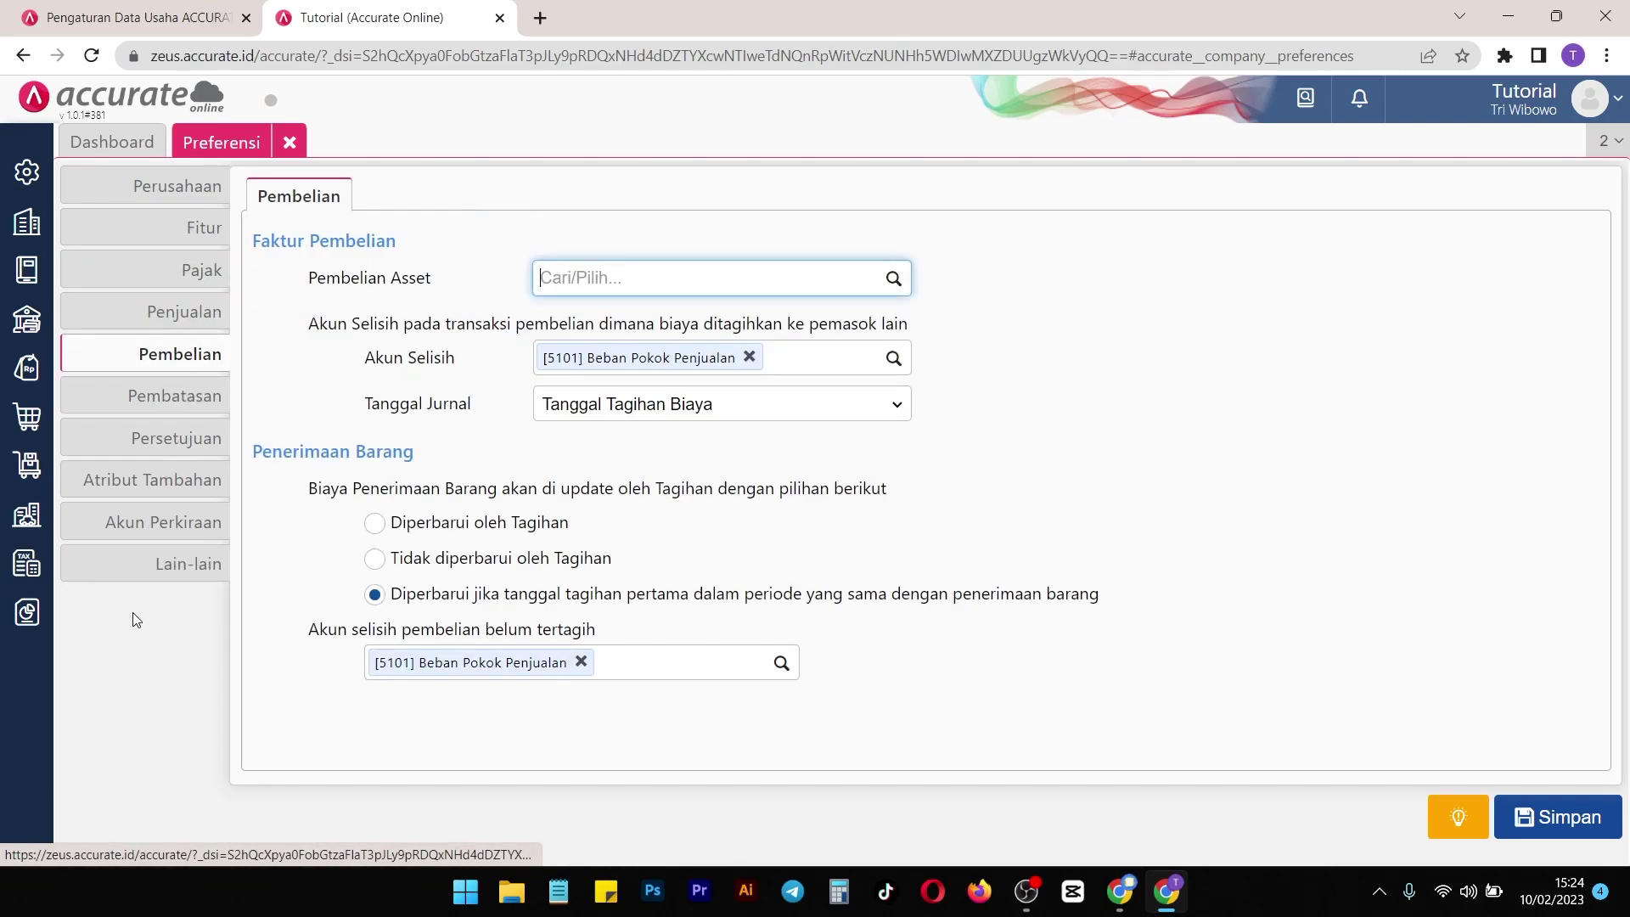
click(188, 577)
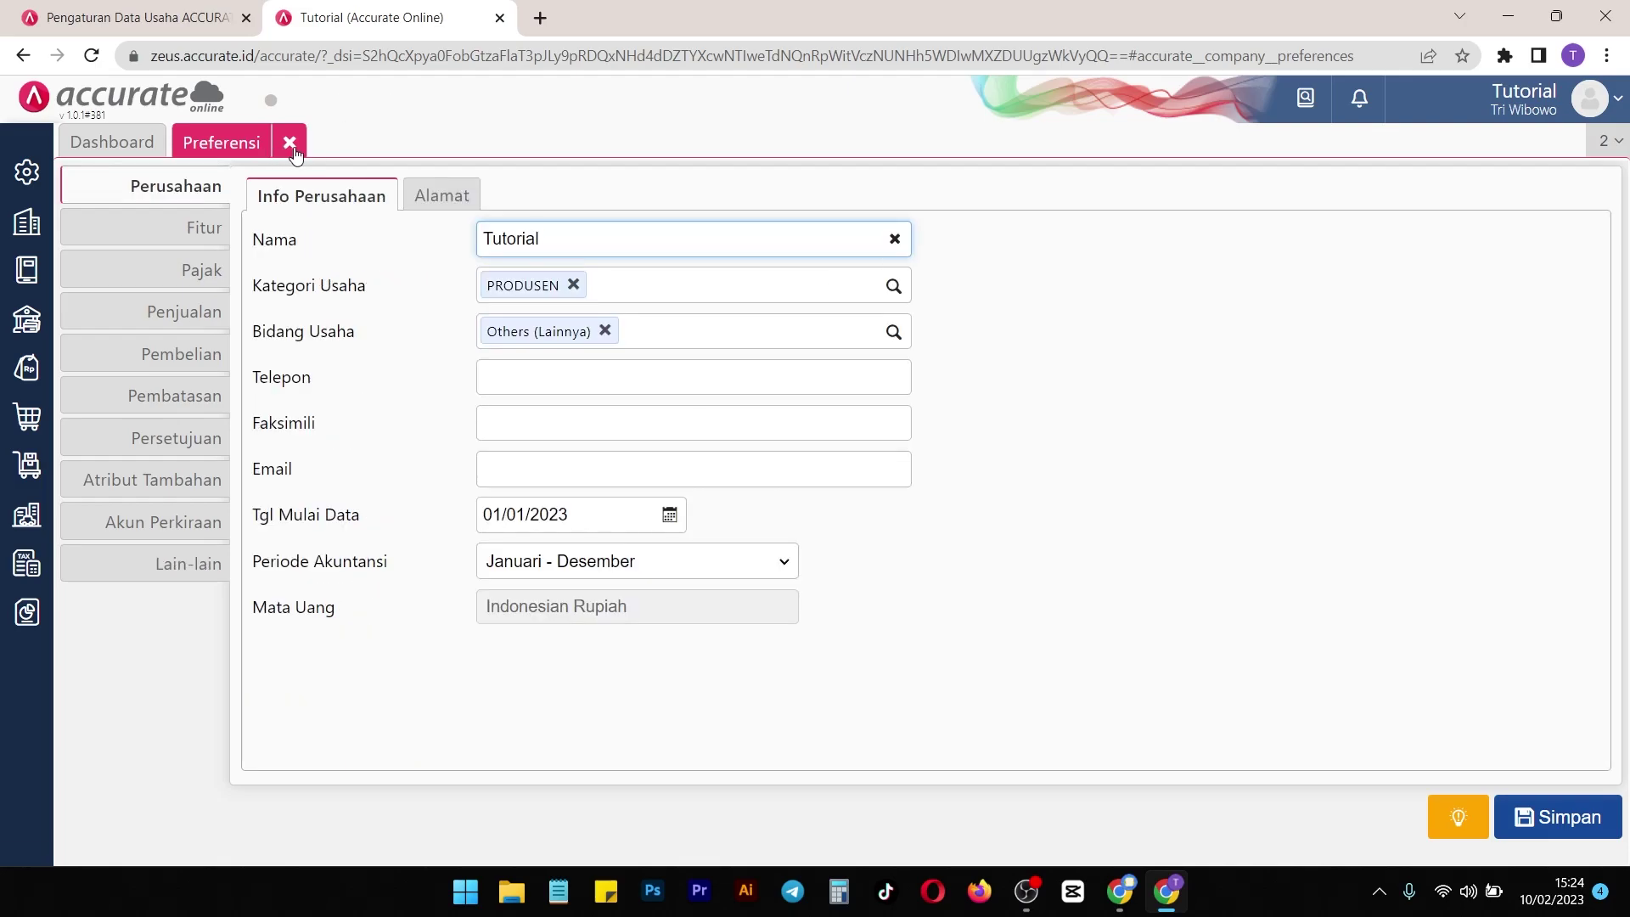
Open a new Penomoran entry and examine the available Tipe Transaksi and Komponen Penomoran options
click(27, 171)
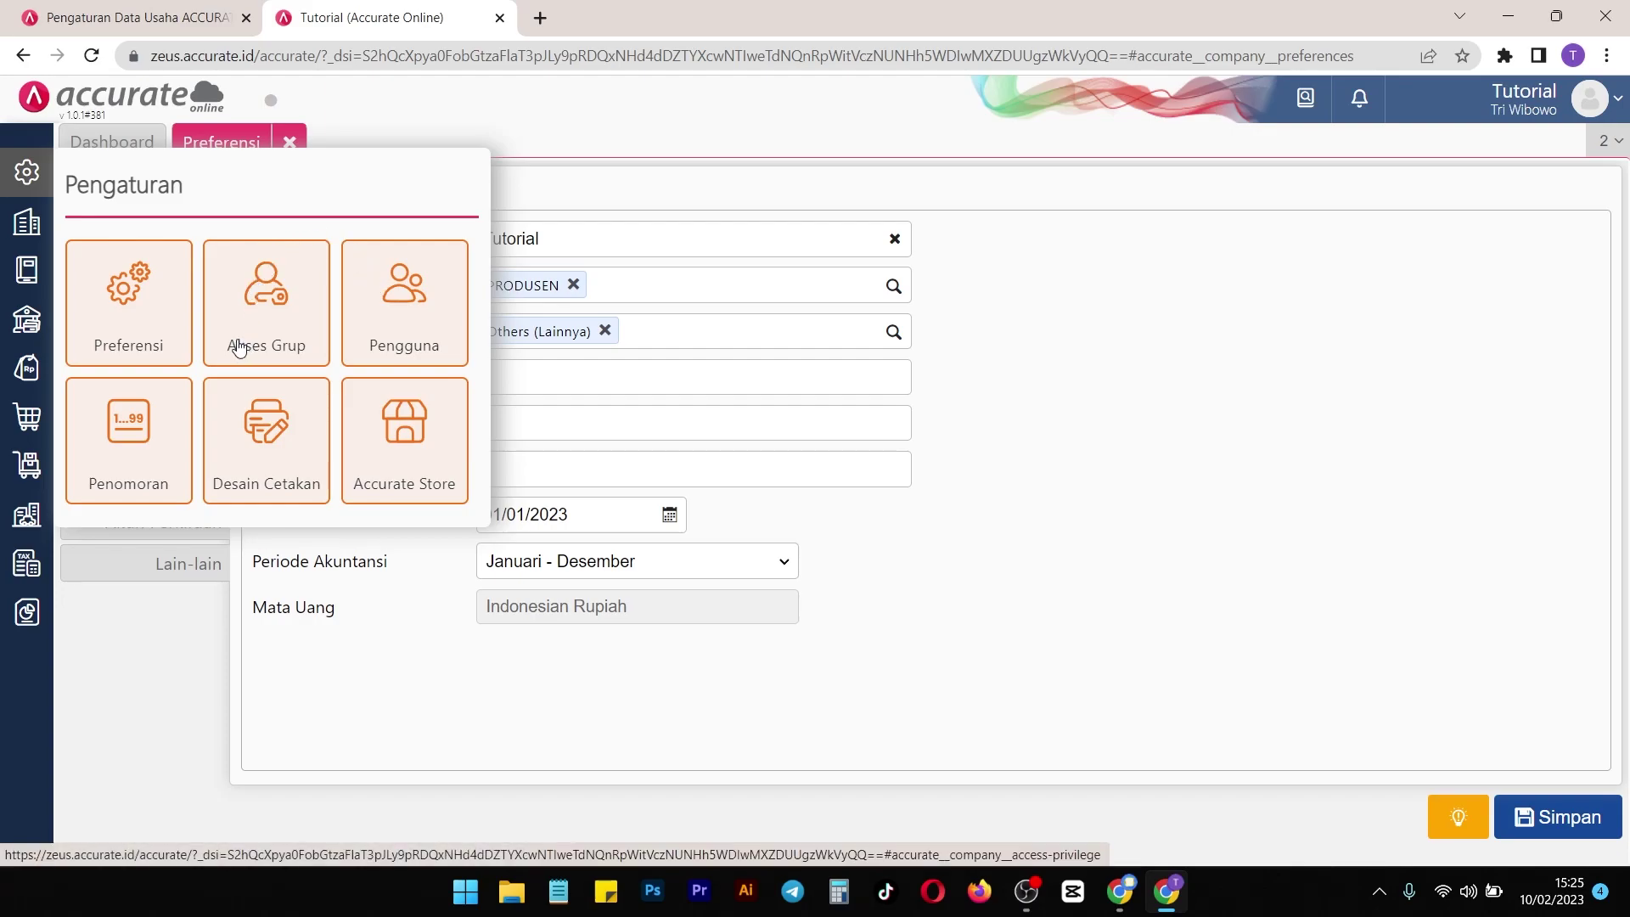
click(168, 480)
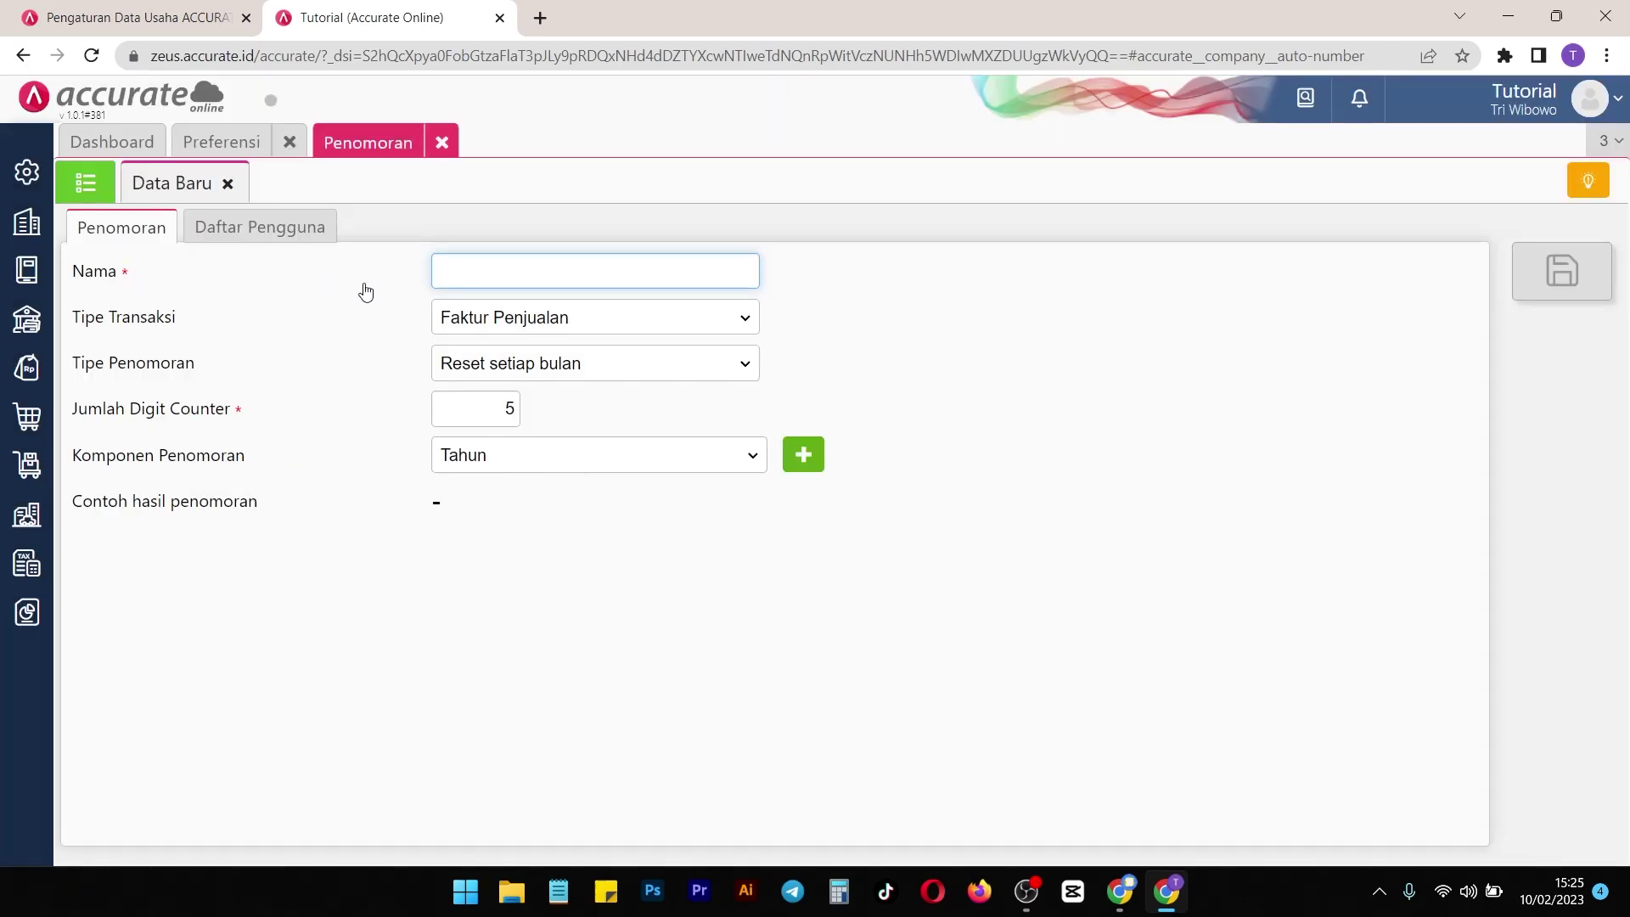
click(717, 320)
click(876, 317)
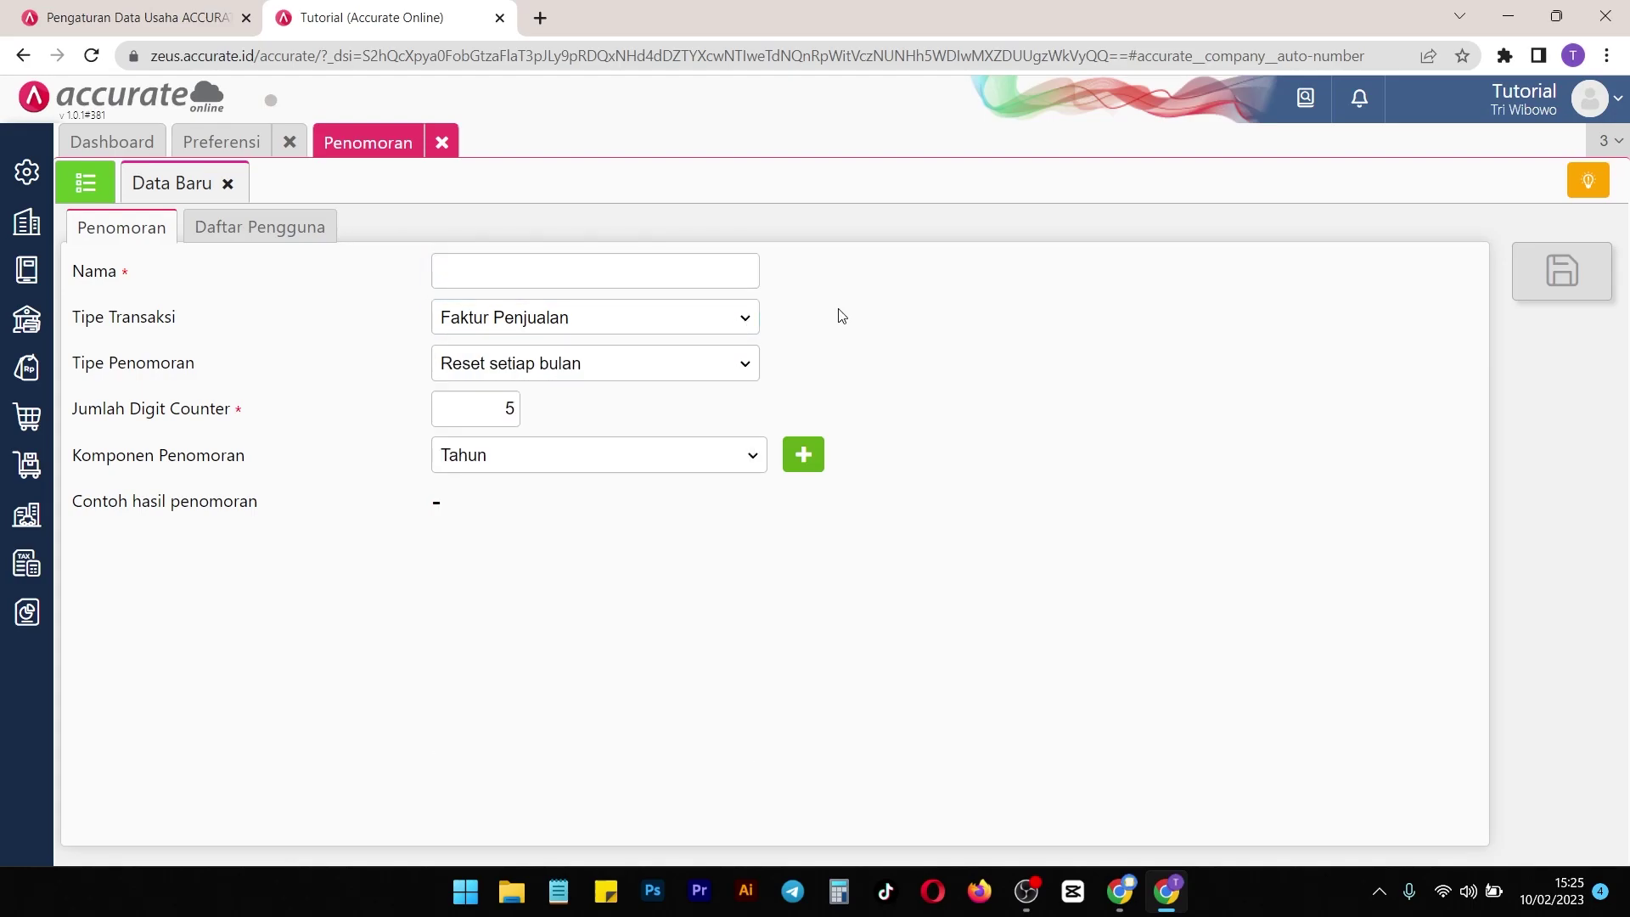
click(728, 461)
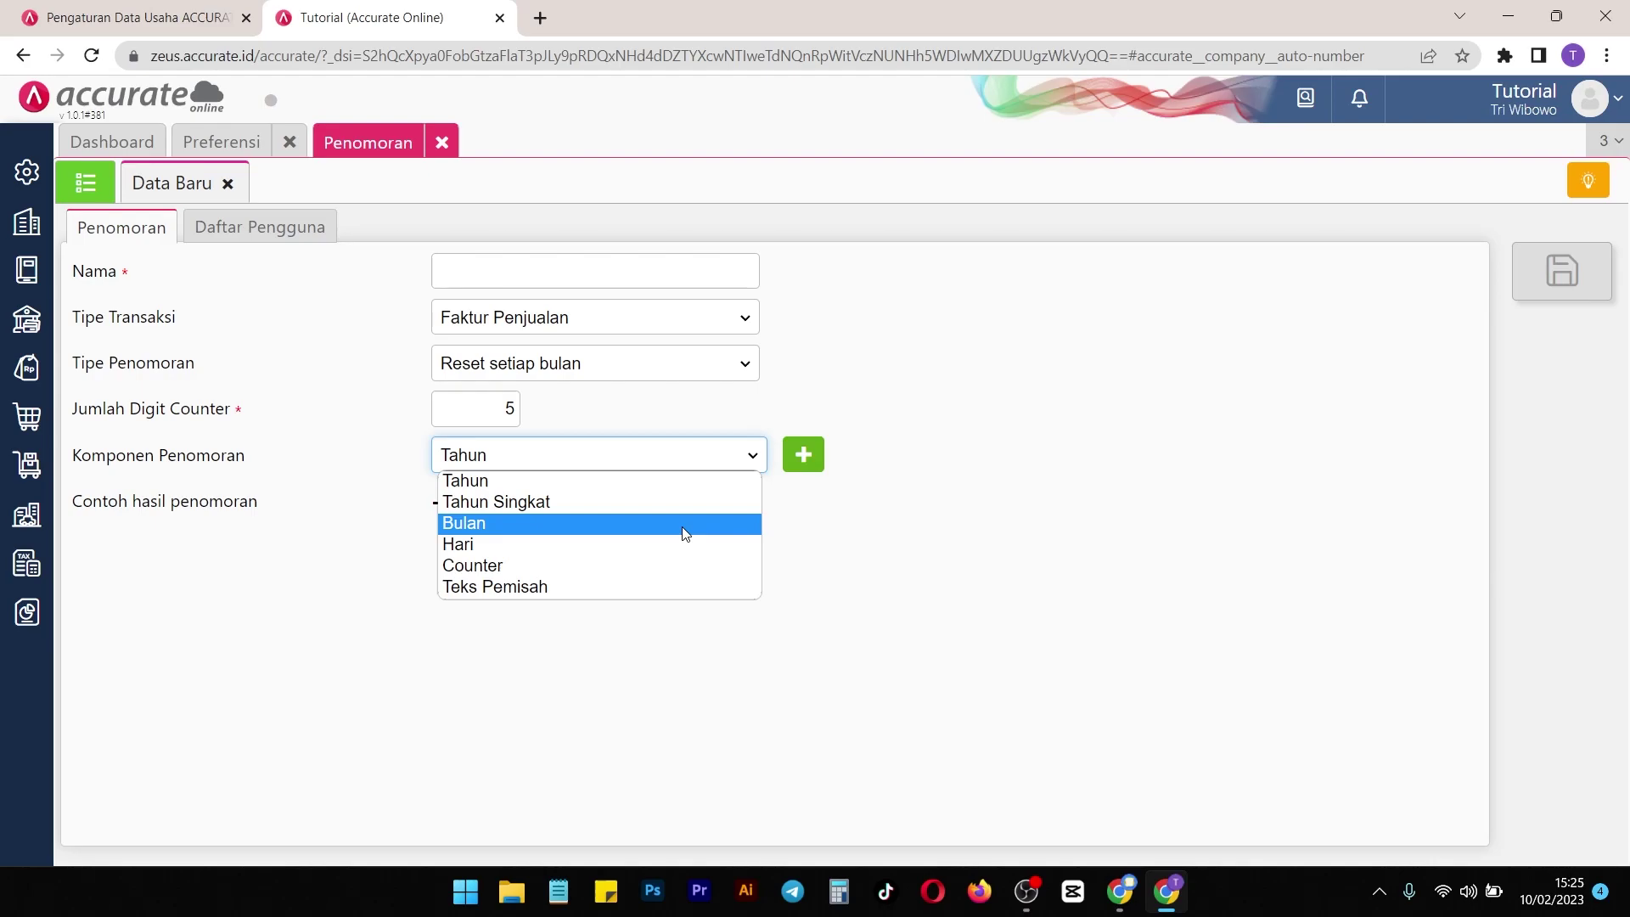
click(953, 582)
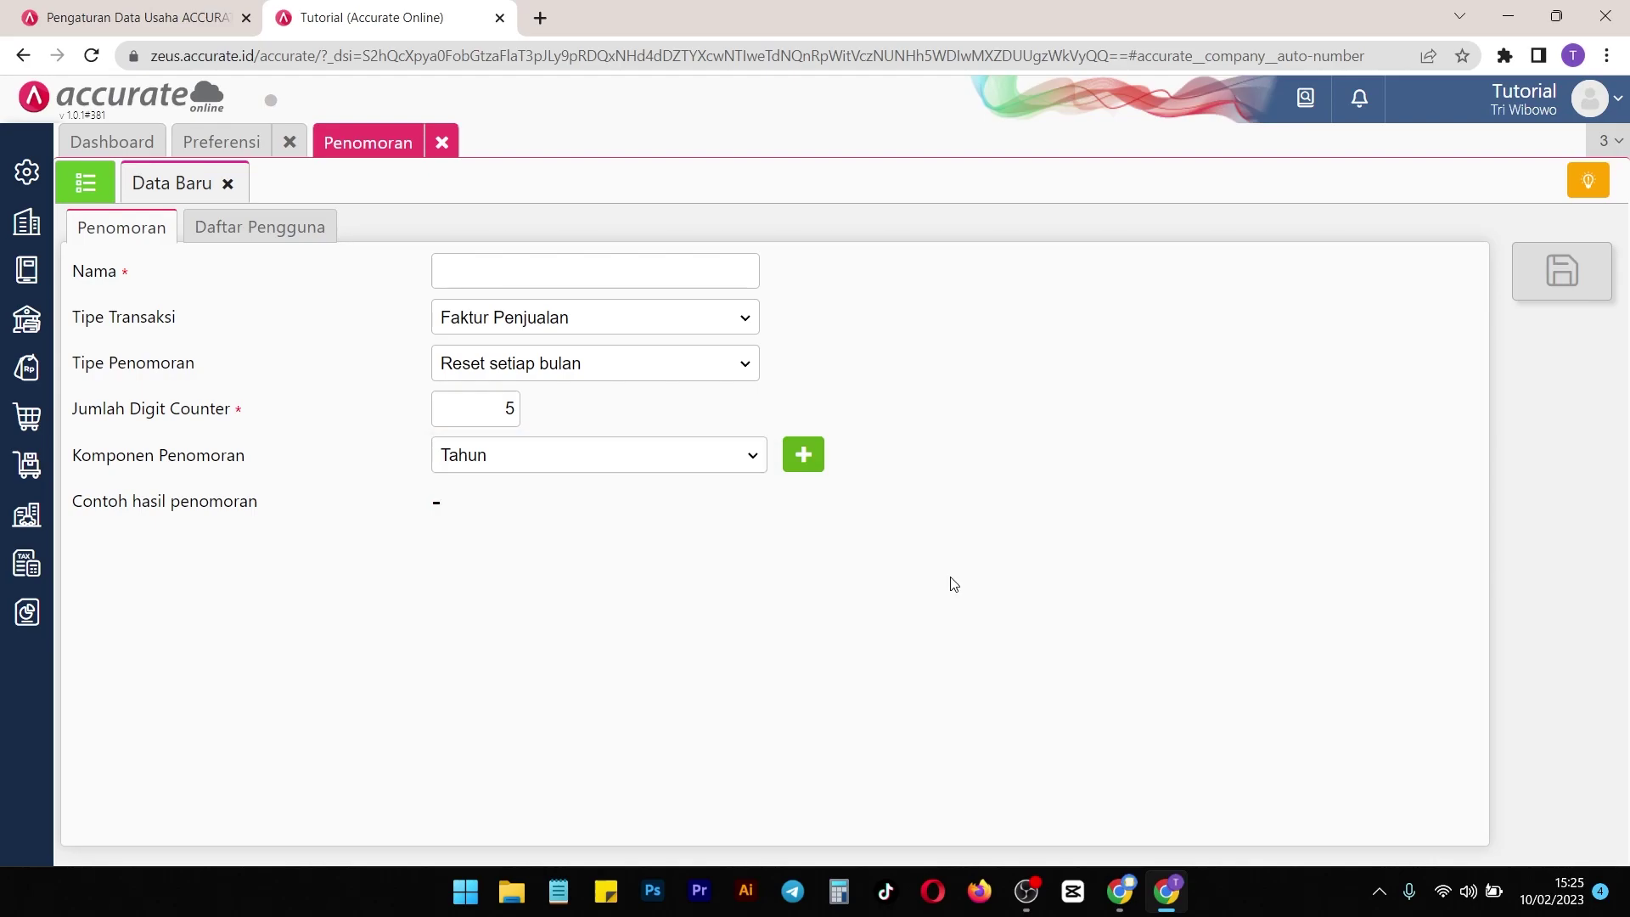
Open Accurate Store from the settings module and browse the whole application catalogue
click(24, 180)
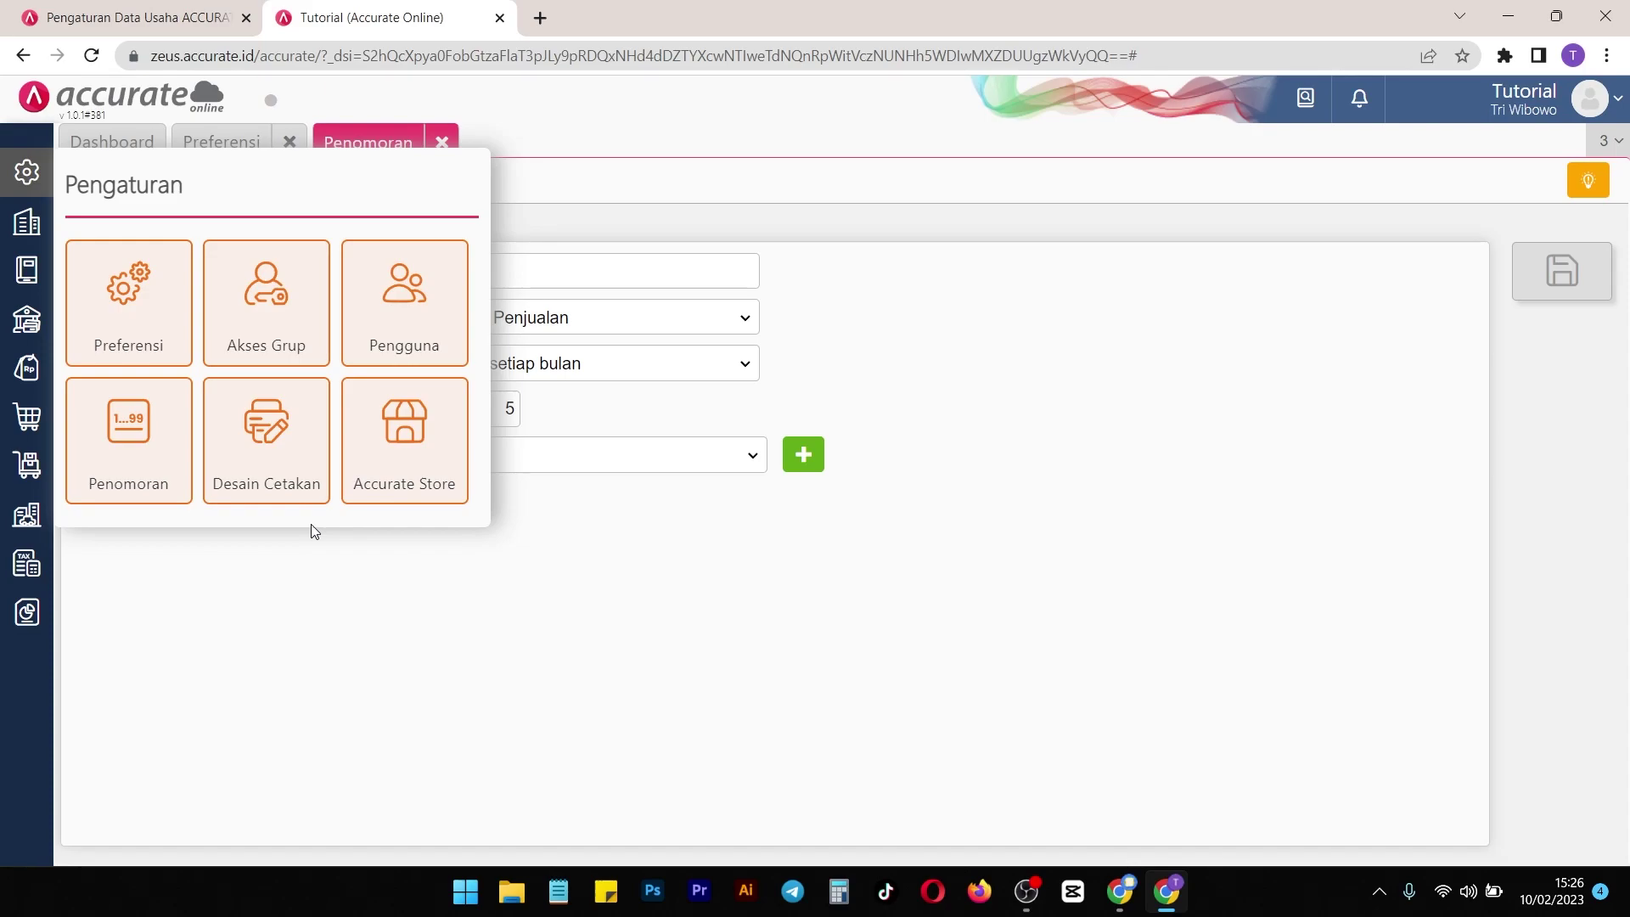
click(379, 491)
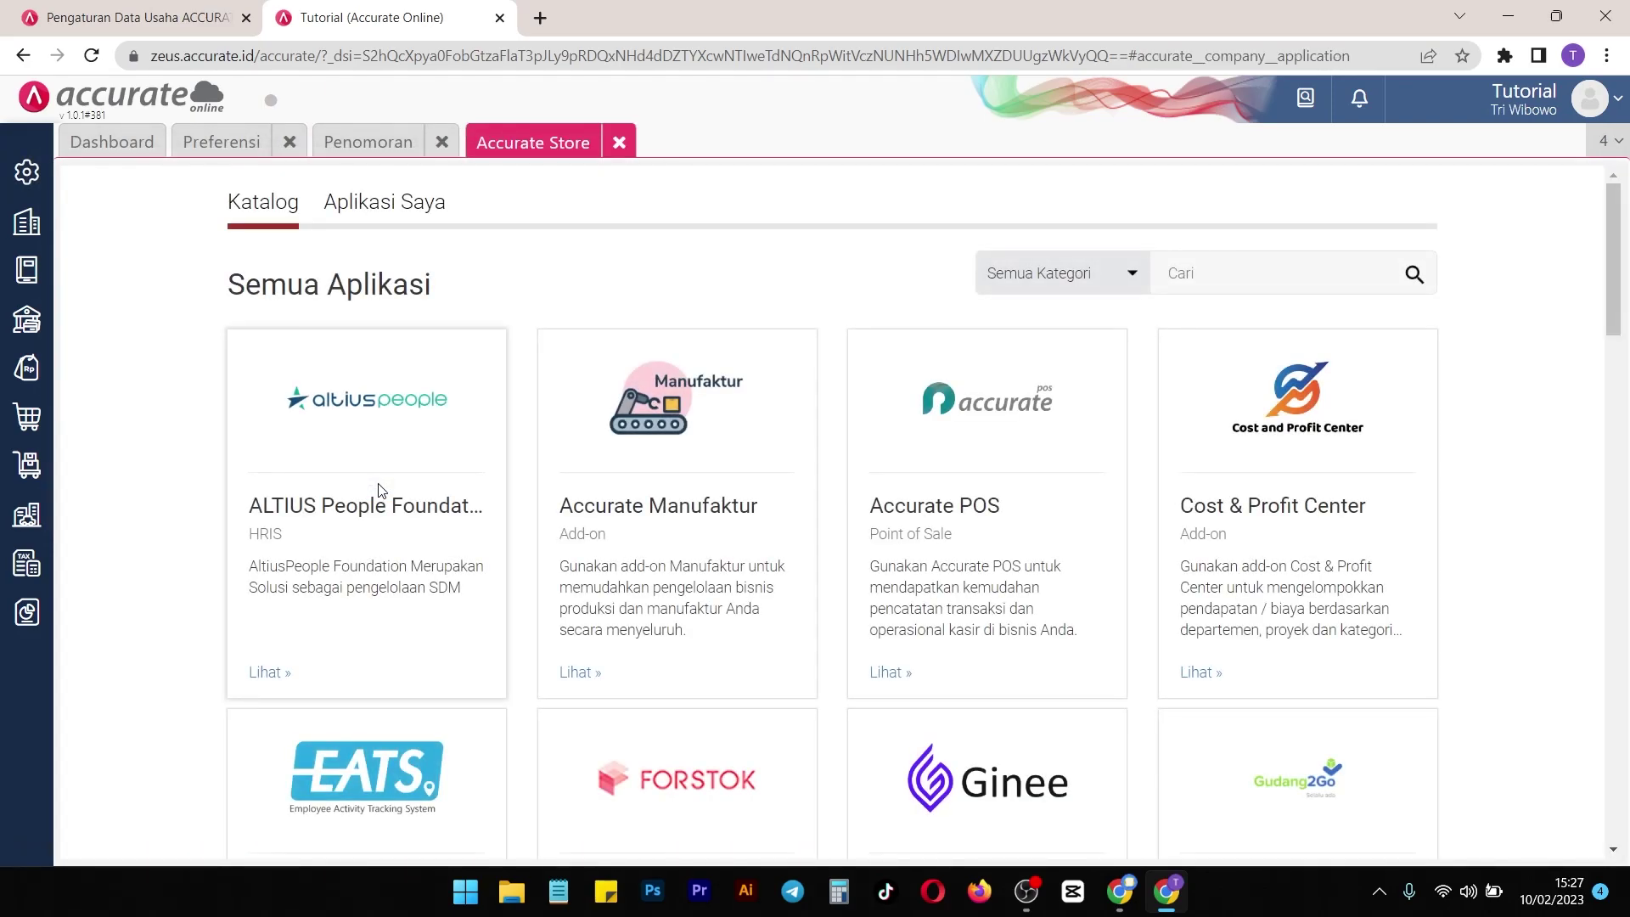
scroll(1118, 566, down, 7)
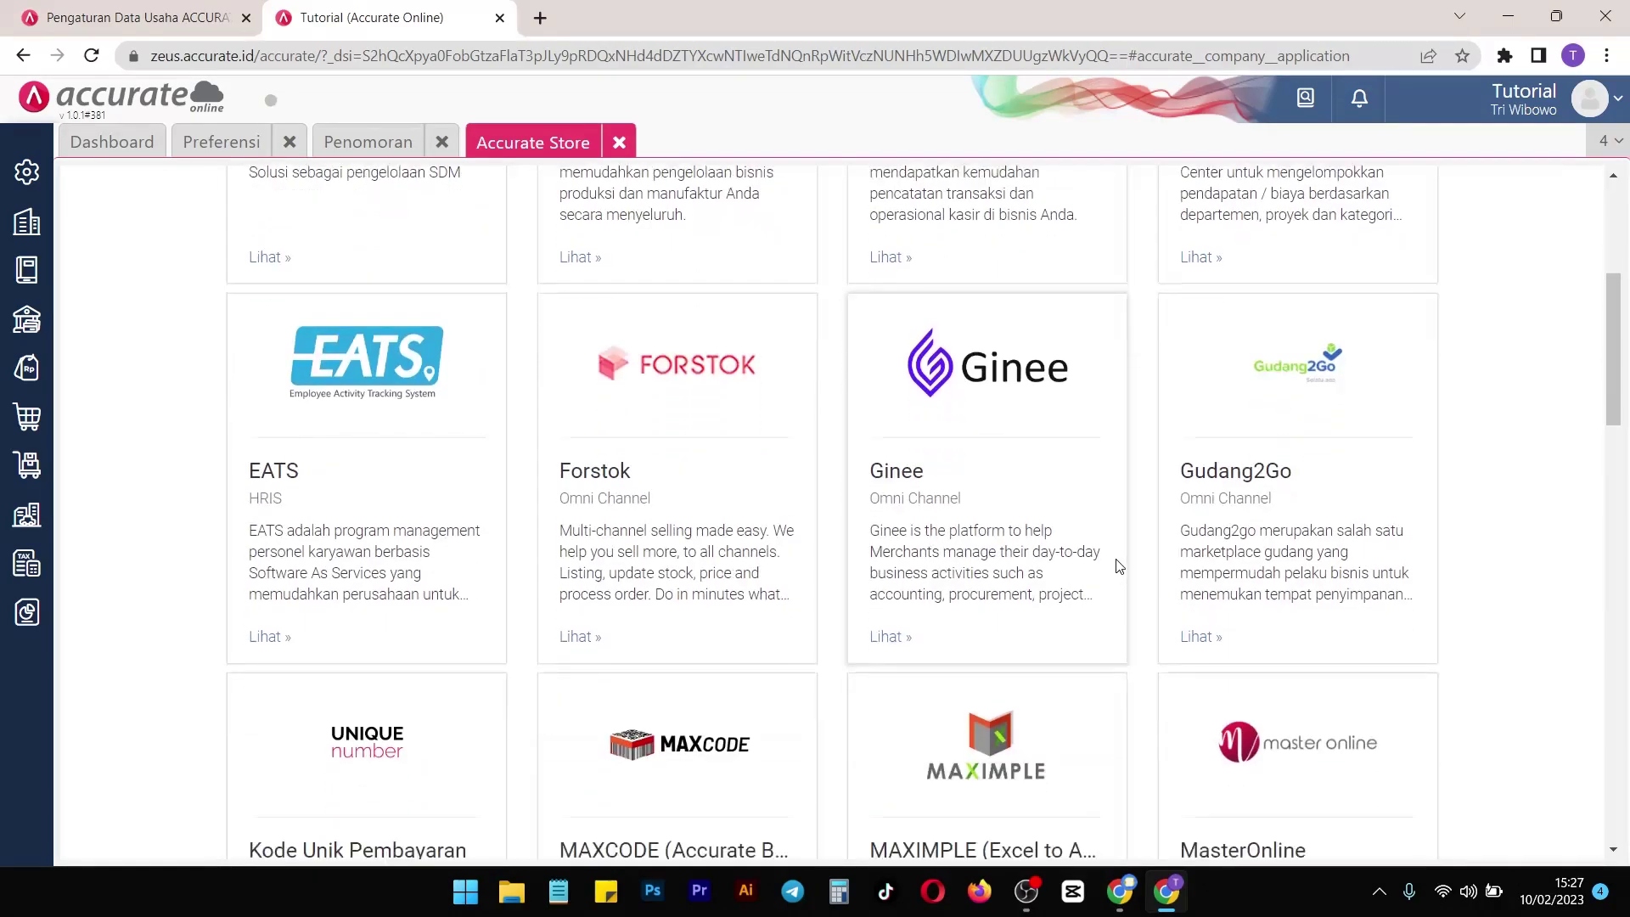
scroll(1121, 567, down, 3)
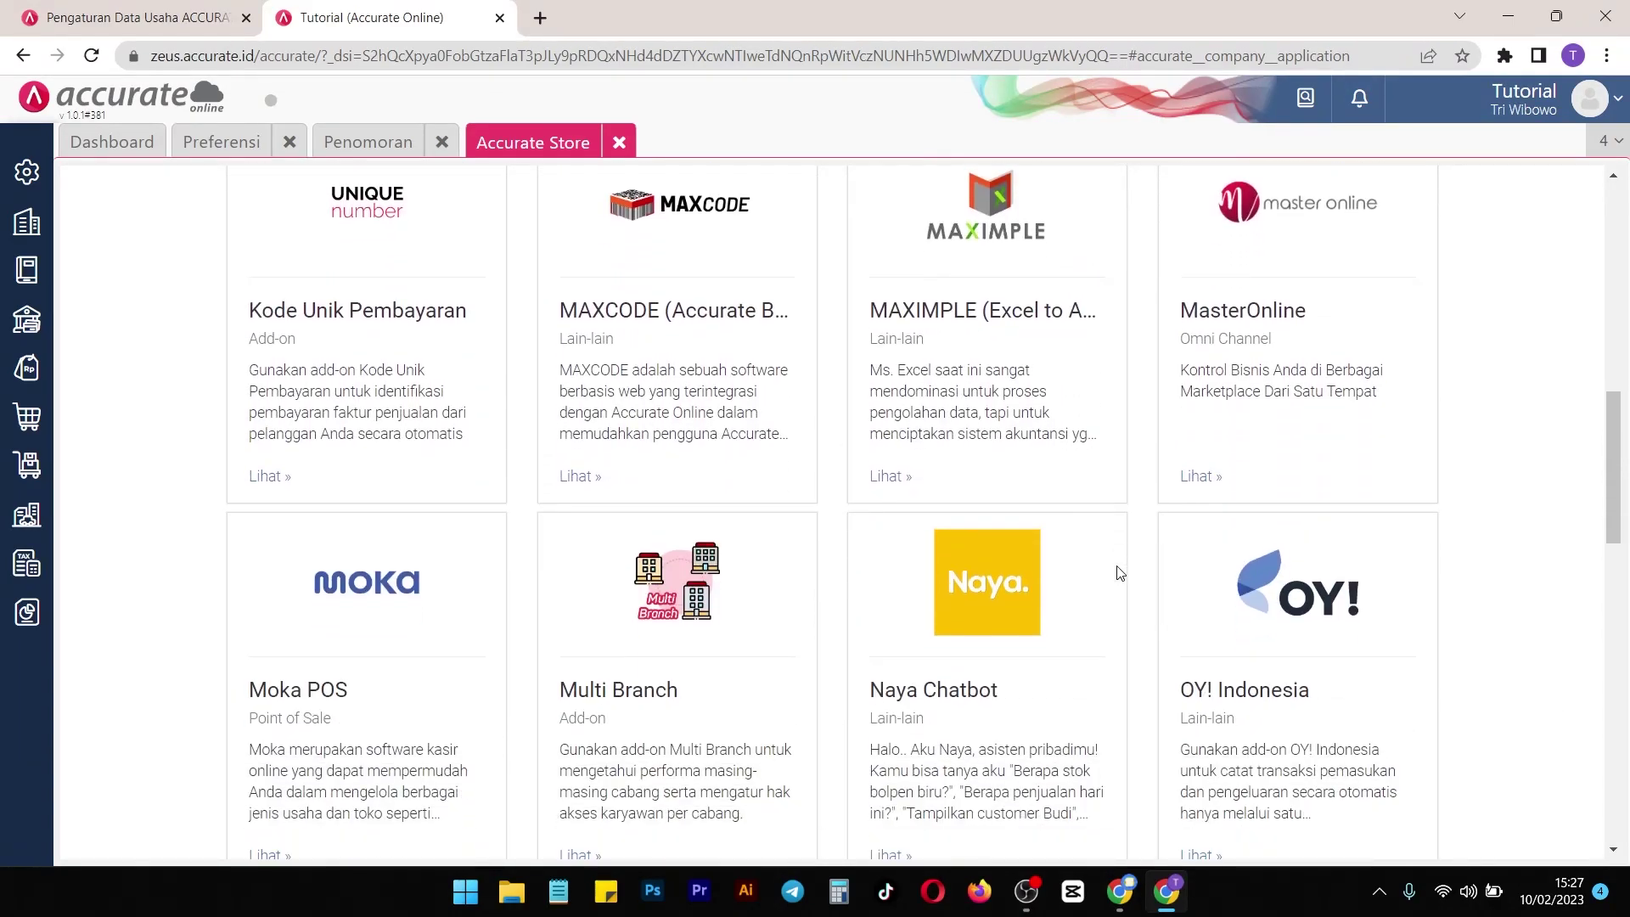
scroll(1119, 572, down, 3)
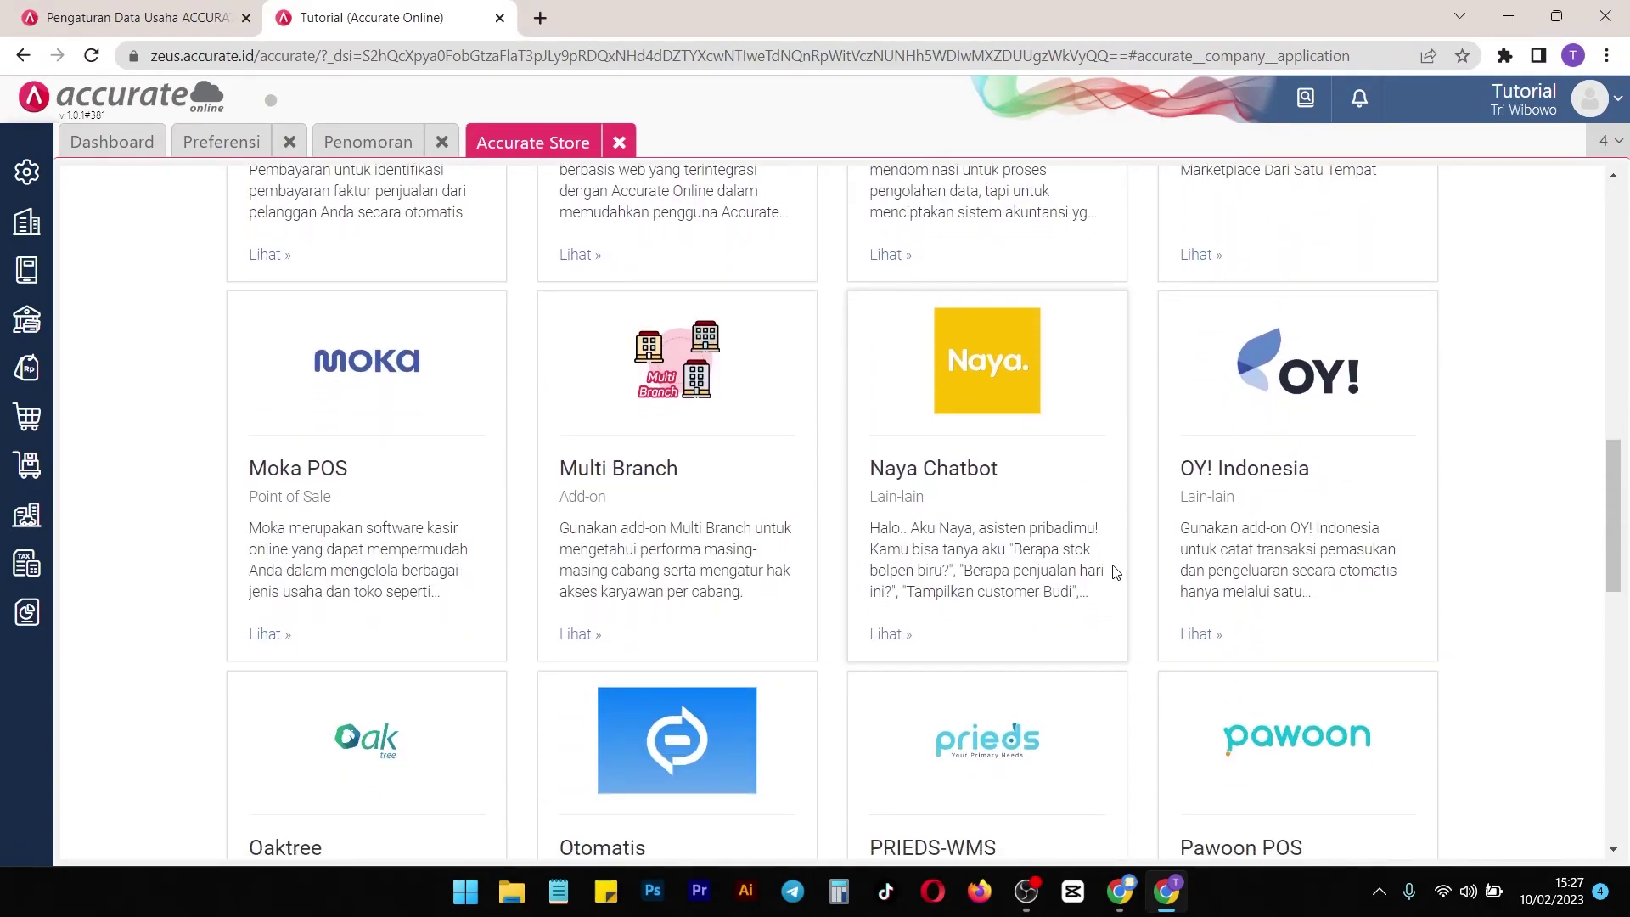
scroll(1116, 572, down, 7)
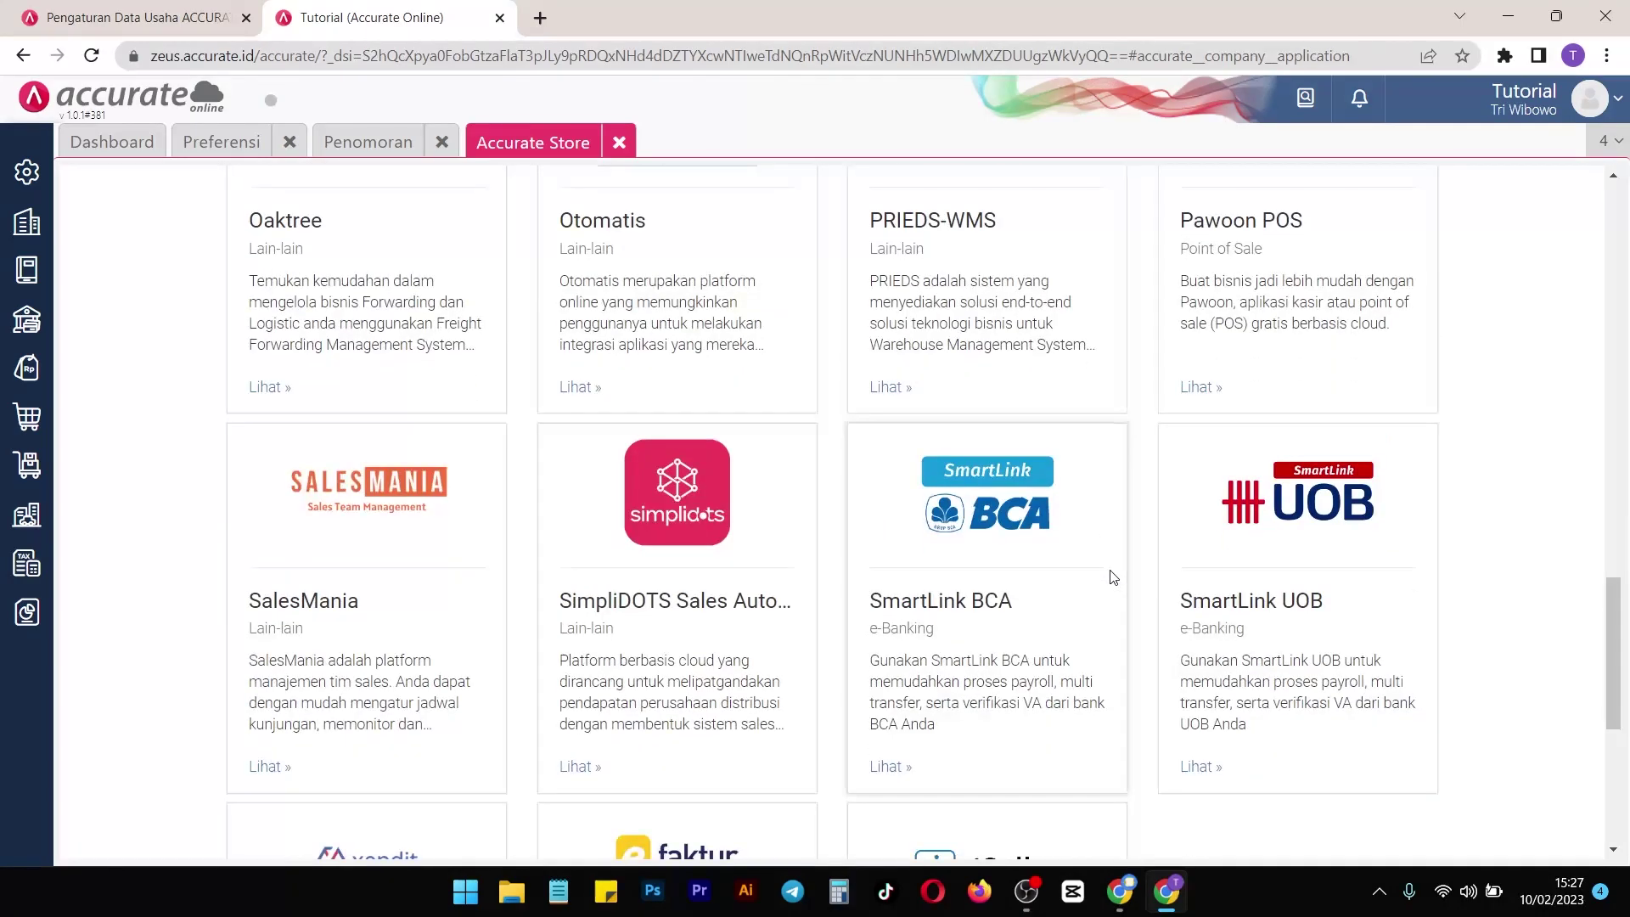
scroll(1110, 575, down, 1)
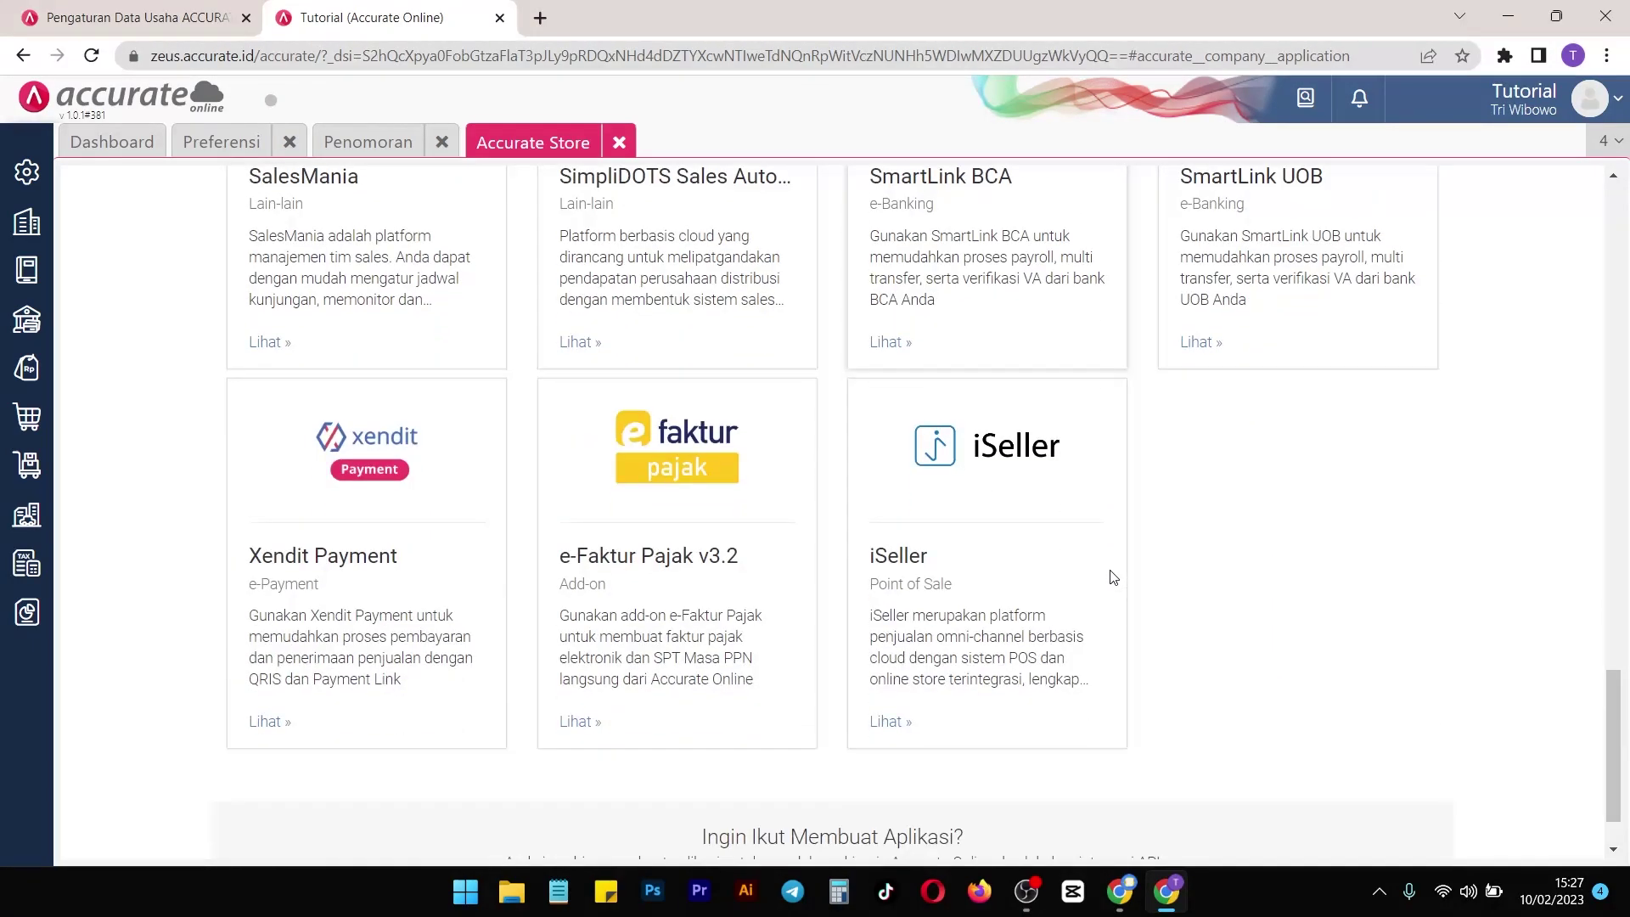
scroll(1110, 575, down, 2)
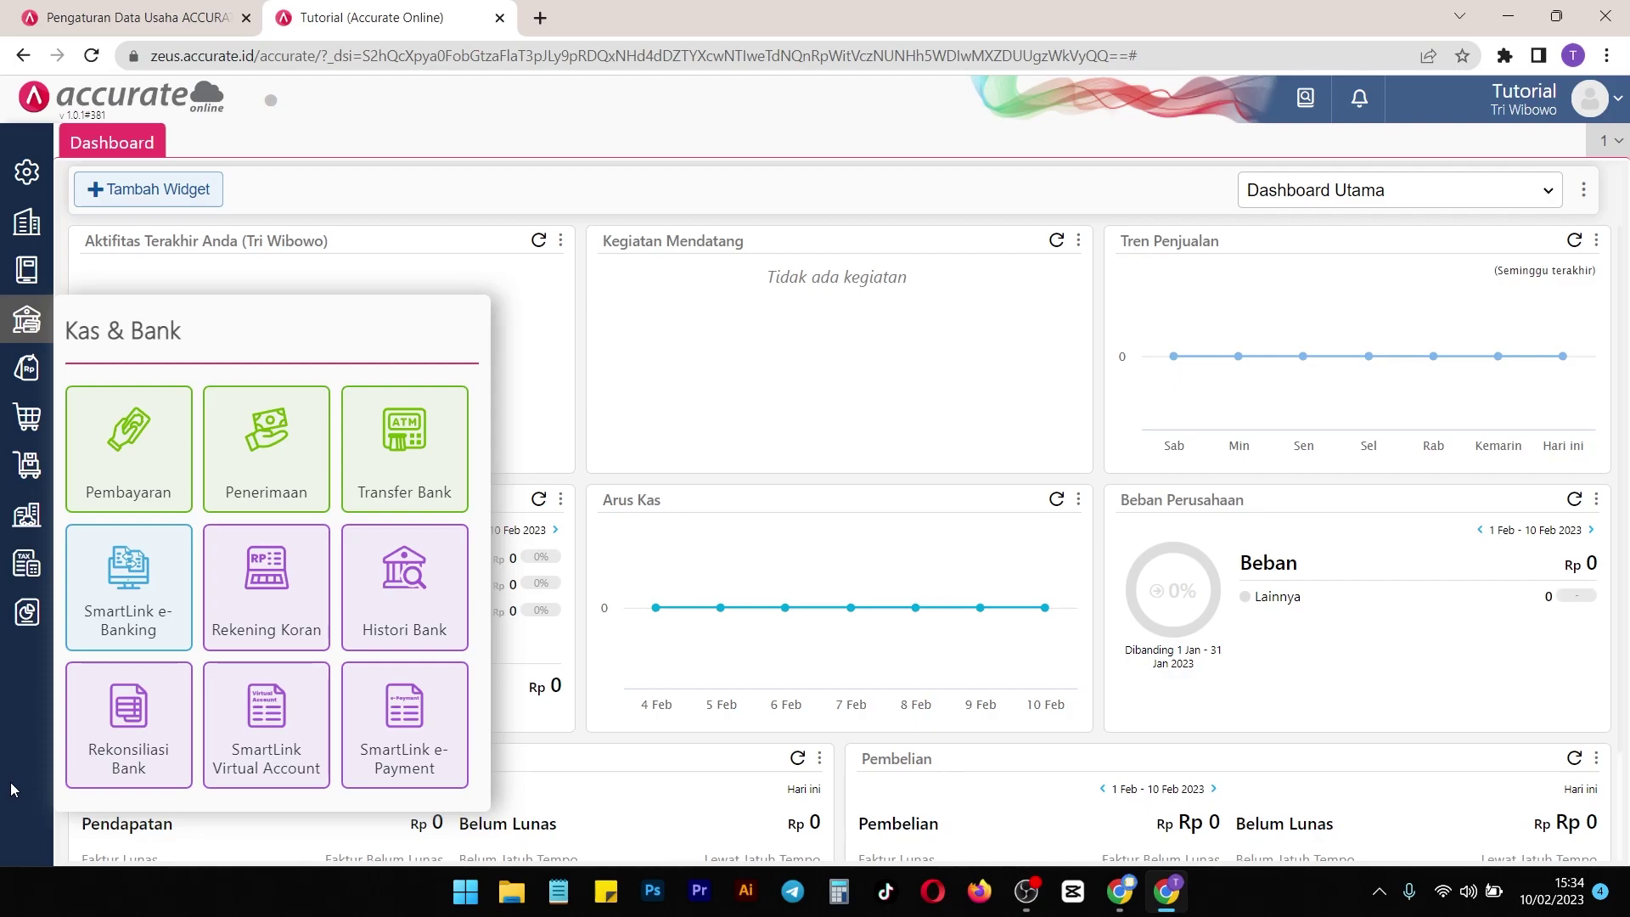
Open Faktur Penjualan in the Penjualan module and view its invoice list and the list's download options
click(26, 367)
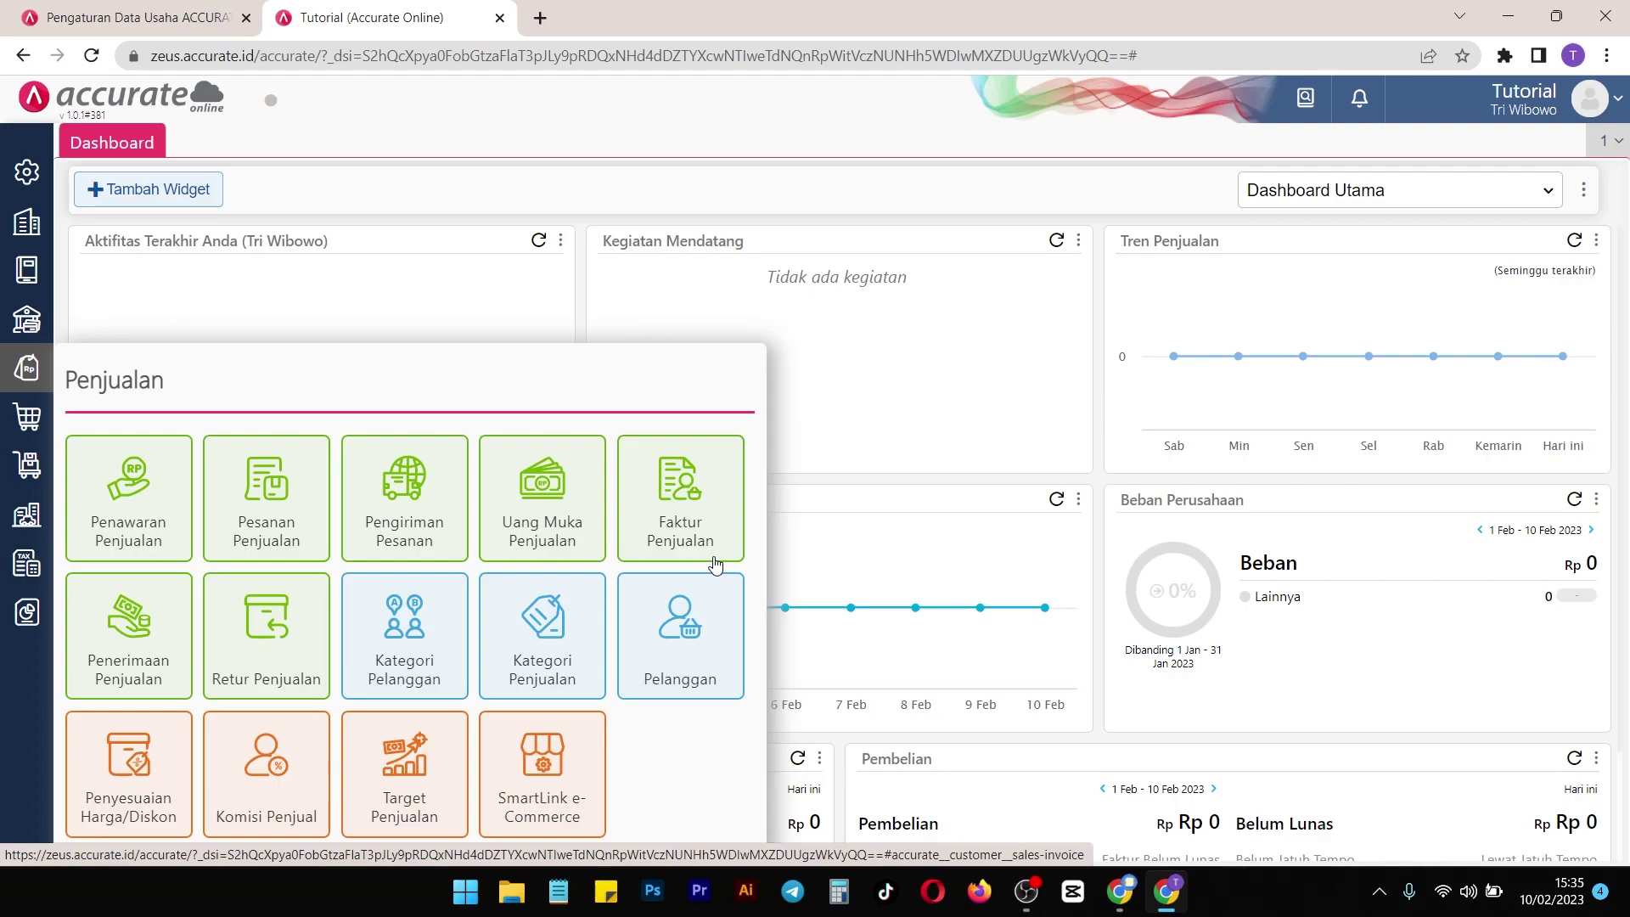
click(684, 508)
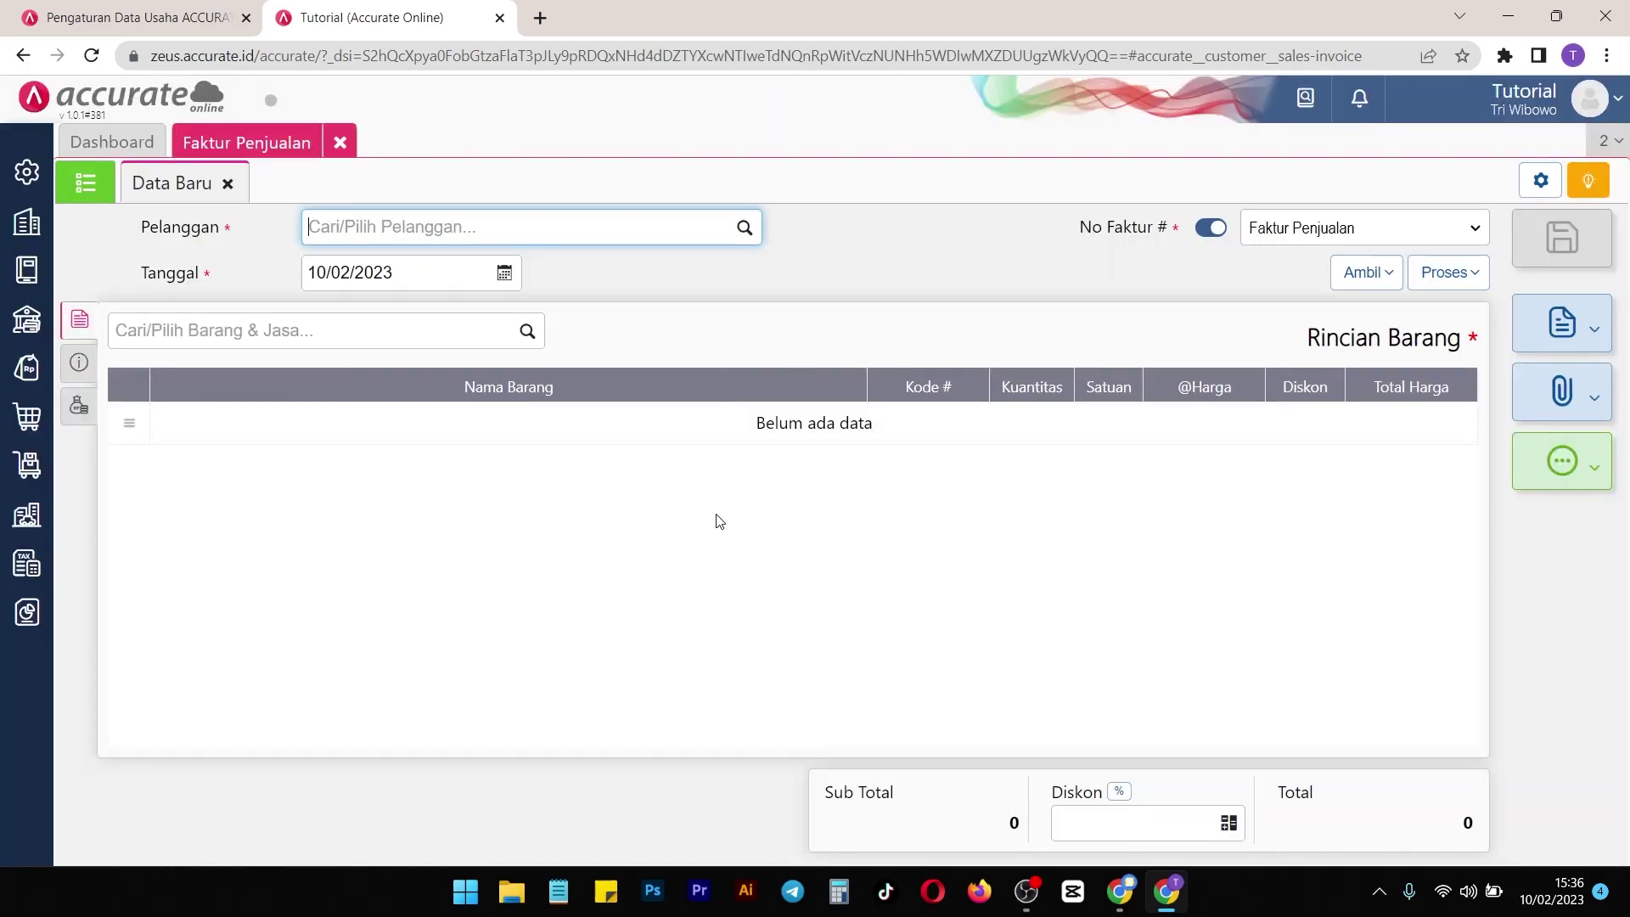
click(96, 193)
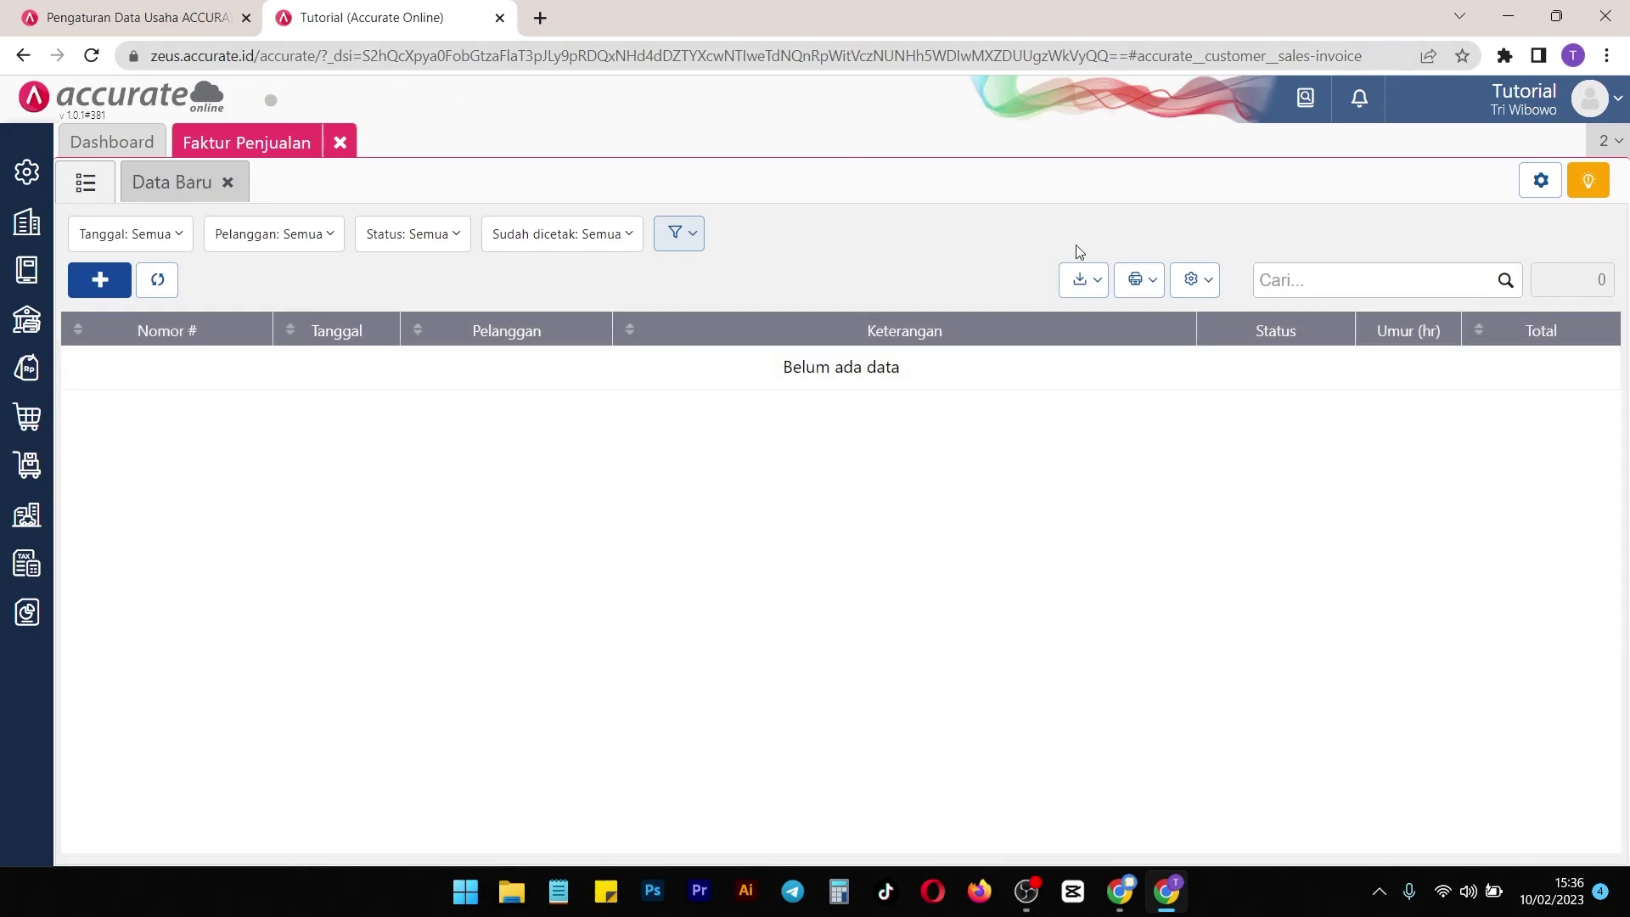
click(1096, 283)
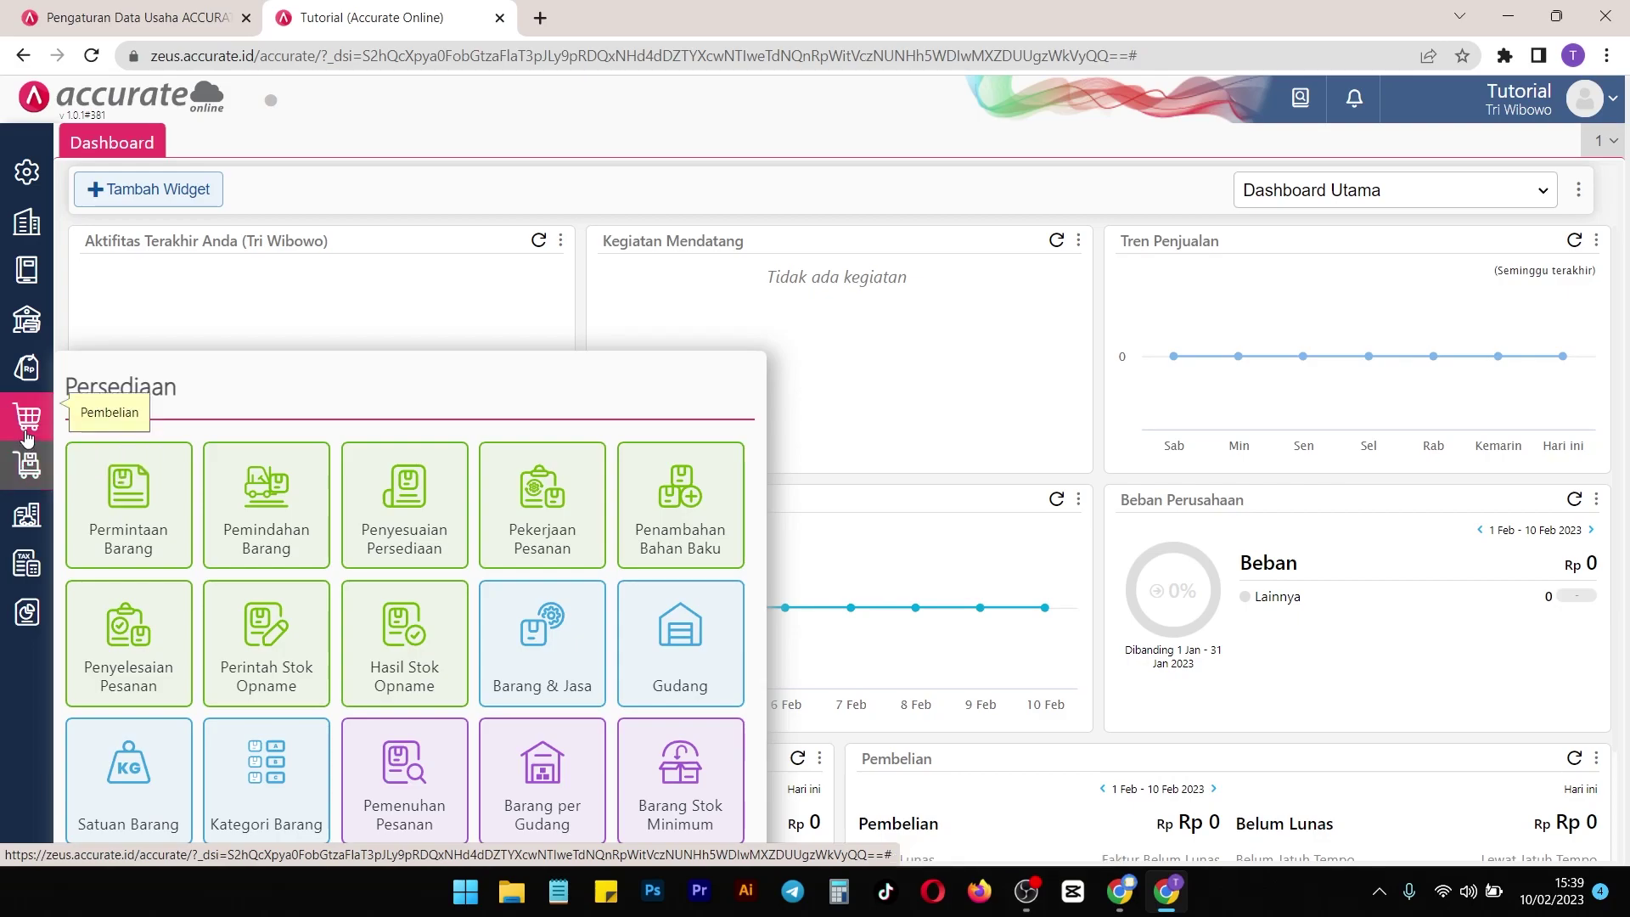
Look over the functions offered in the Pembelian and Persediaan modules
mouse_move(30, 425)
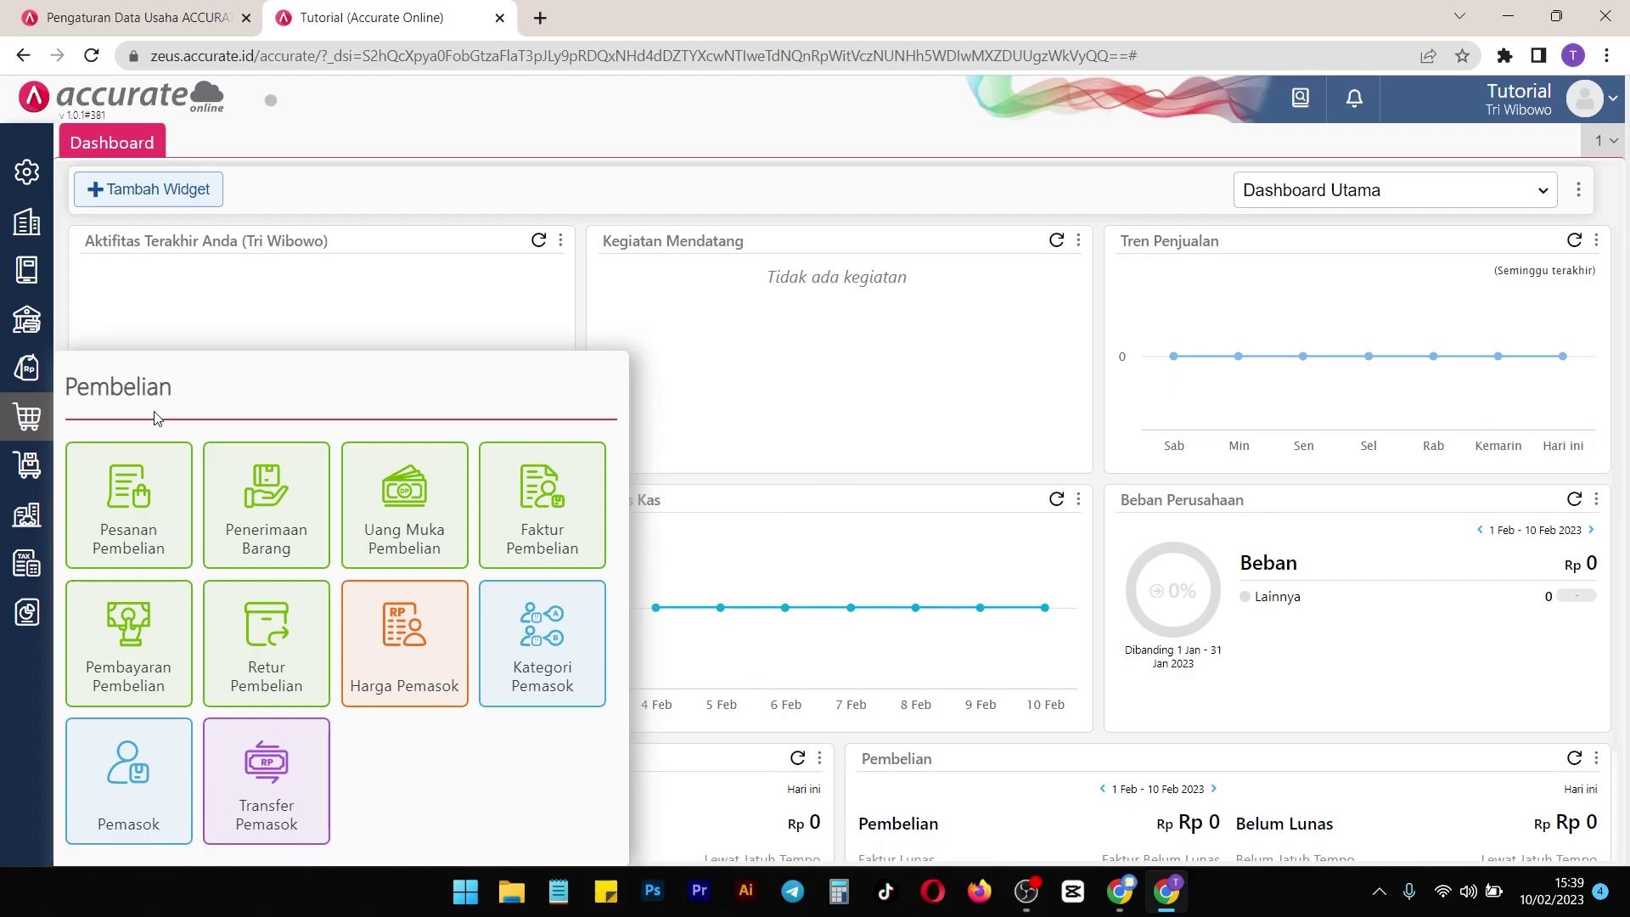
mouse_move(24, 480)
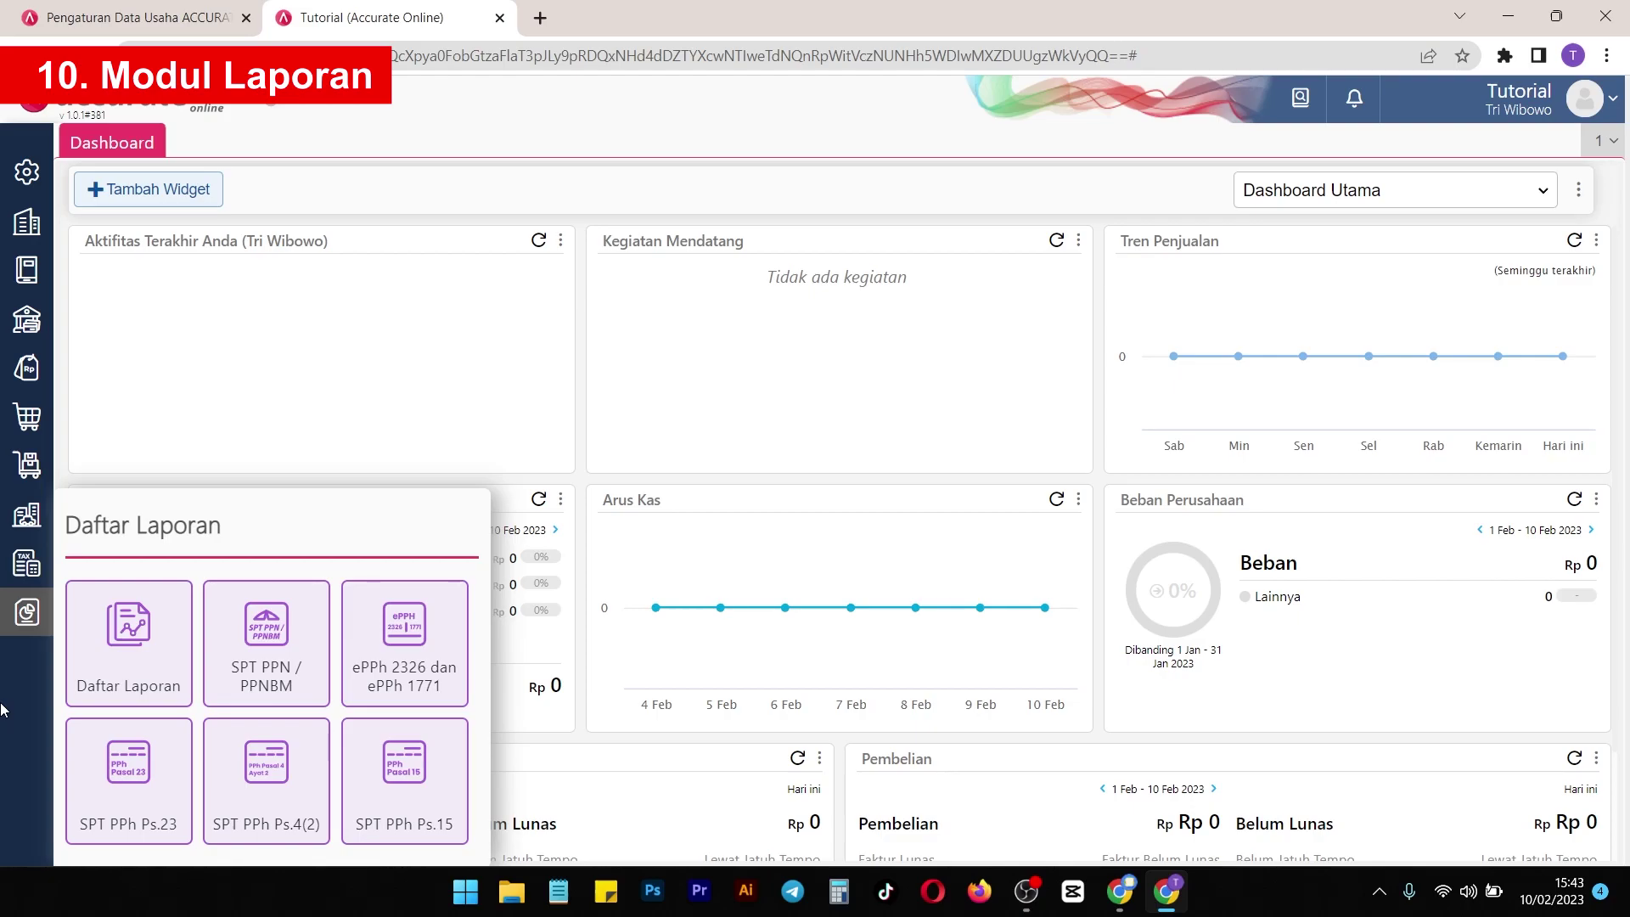
Open Daftar Laporan and browse the reports in the Keuangan, Utang and Piutang categories
click(134, 649)
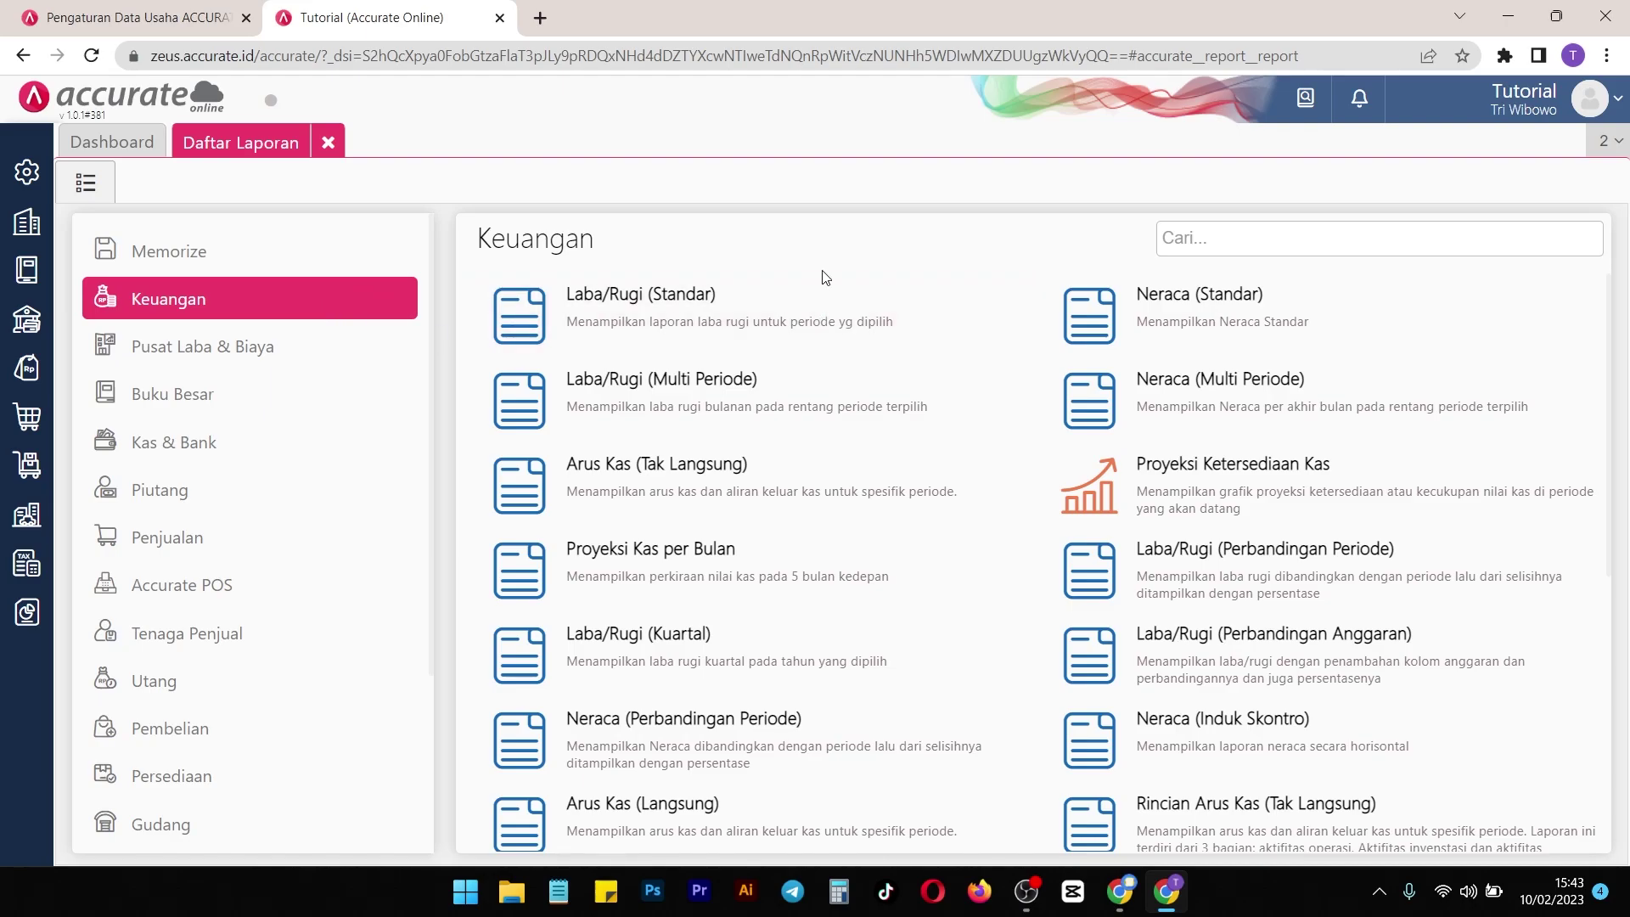
scroll(891, 382, down, 1)
scroll(1134, 627, down, 3)
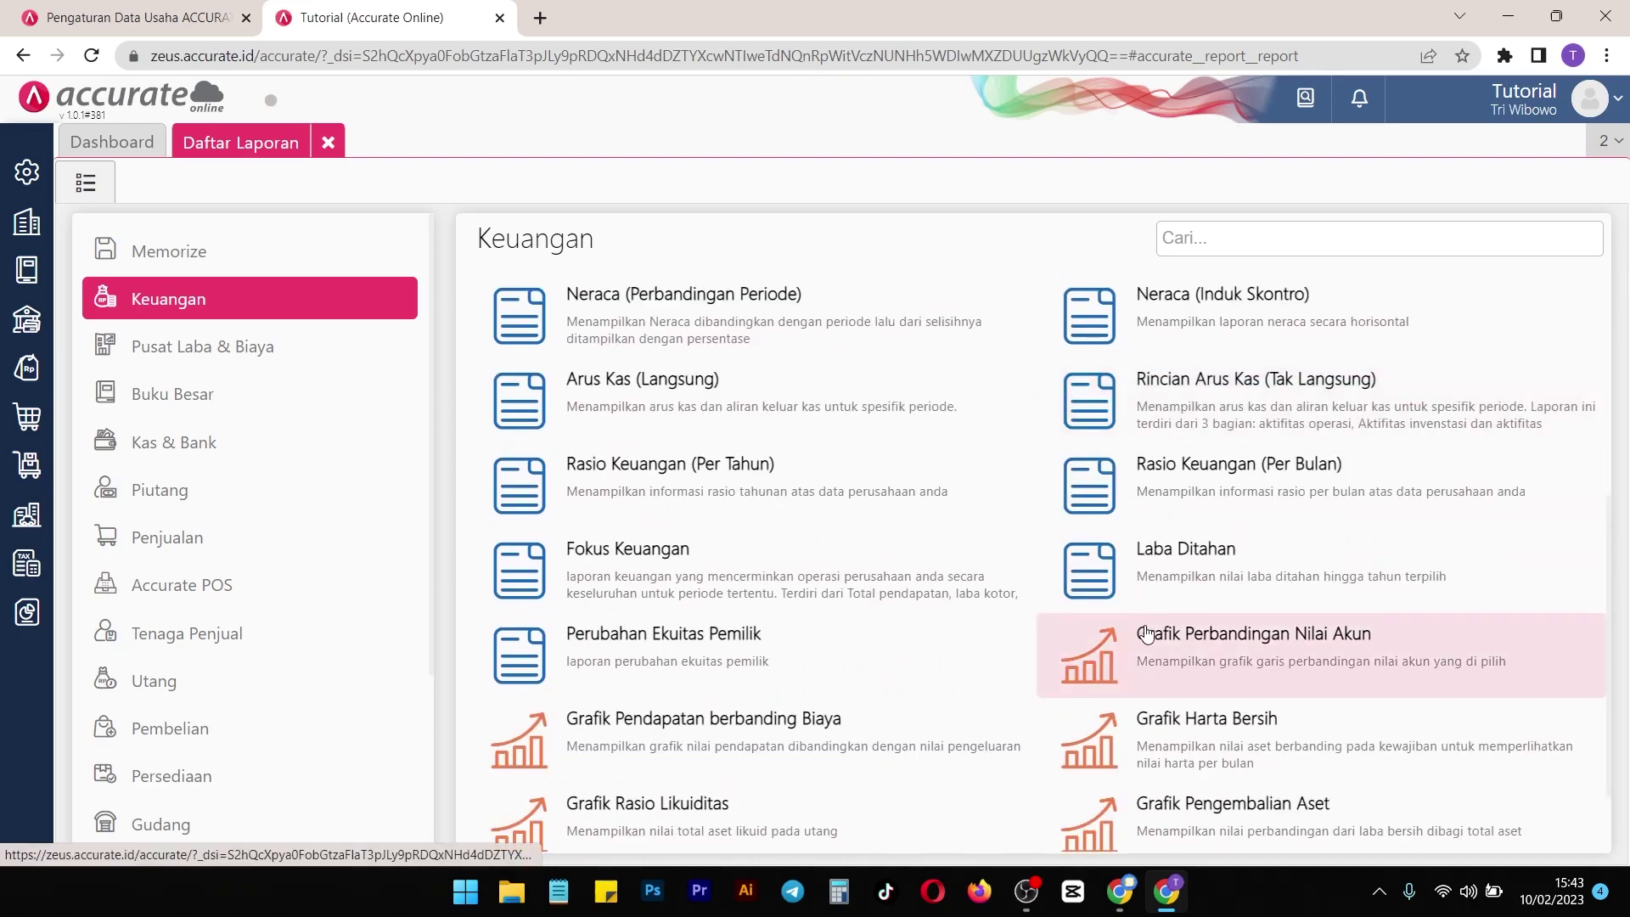
scroll(1152, 637, down, 1)
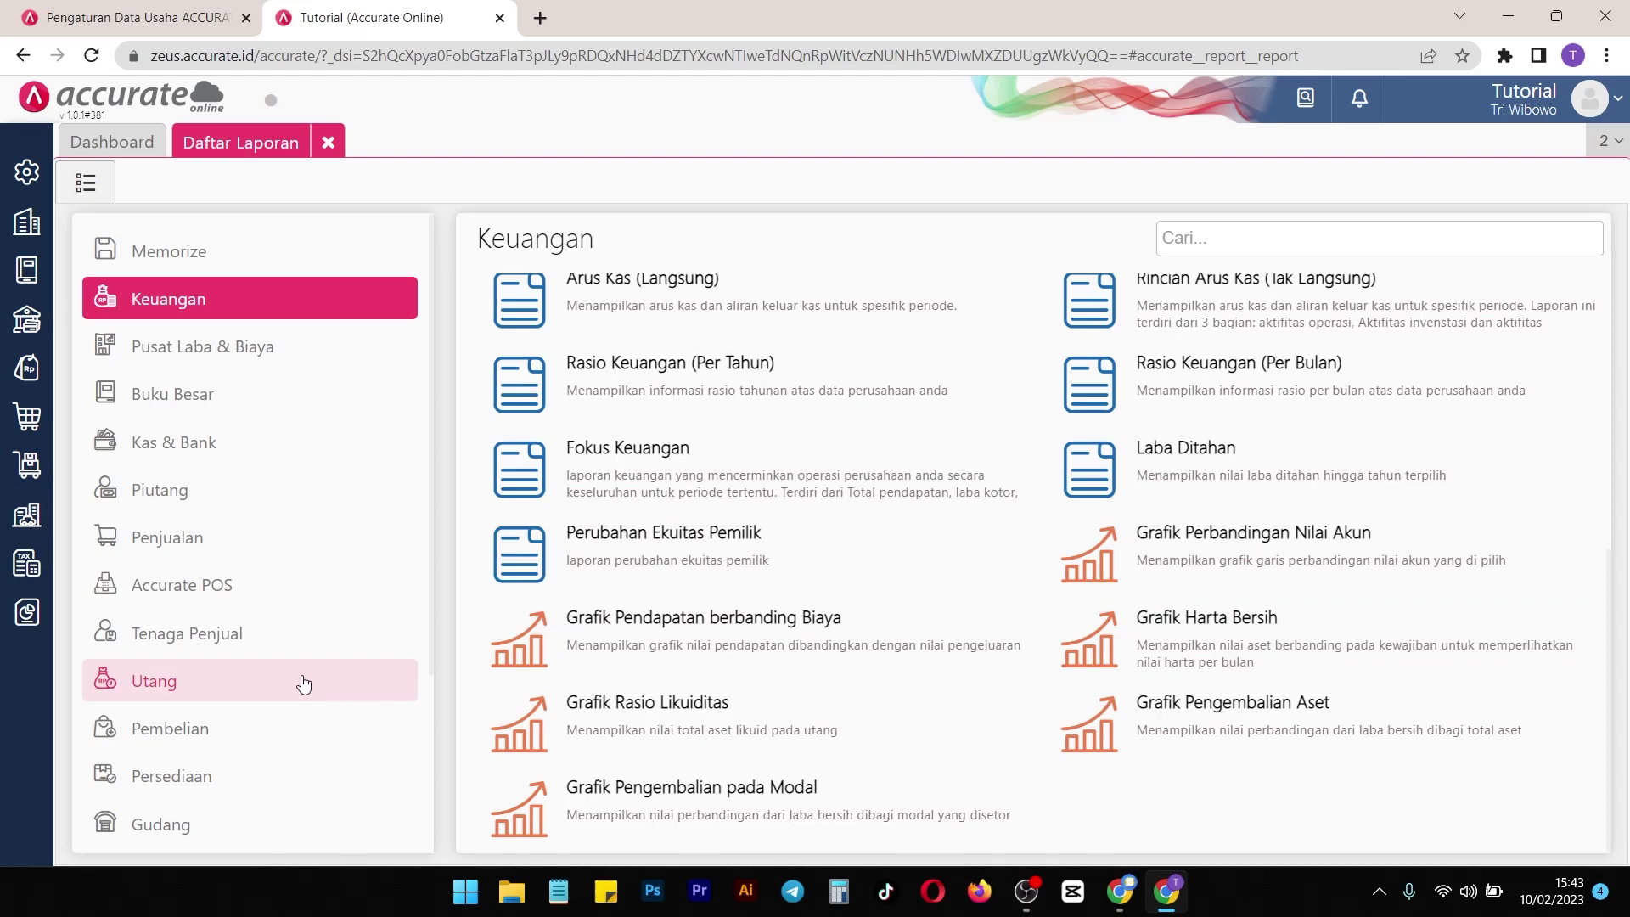
click(240, 683)
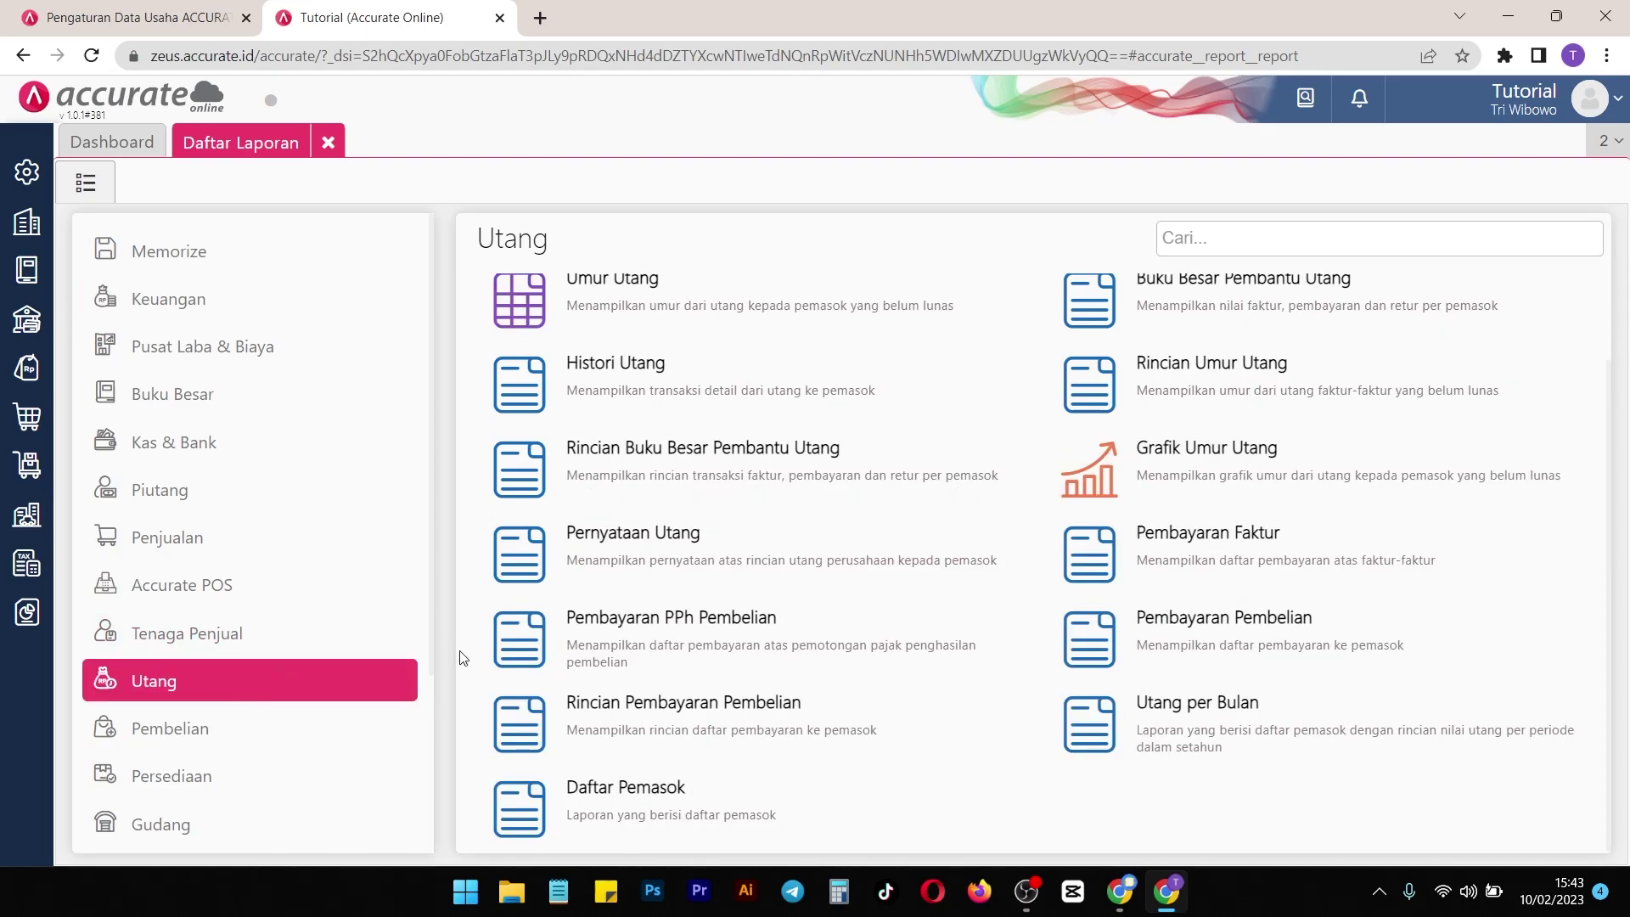
click(254, 491)
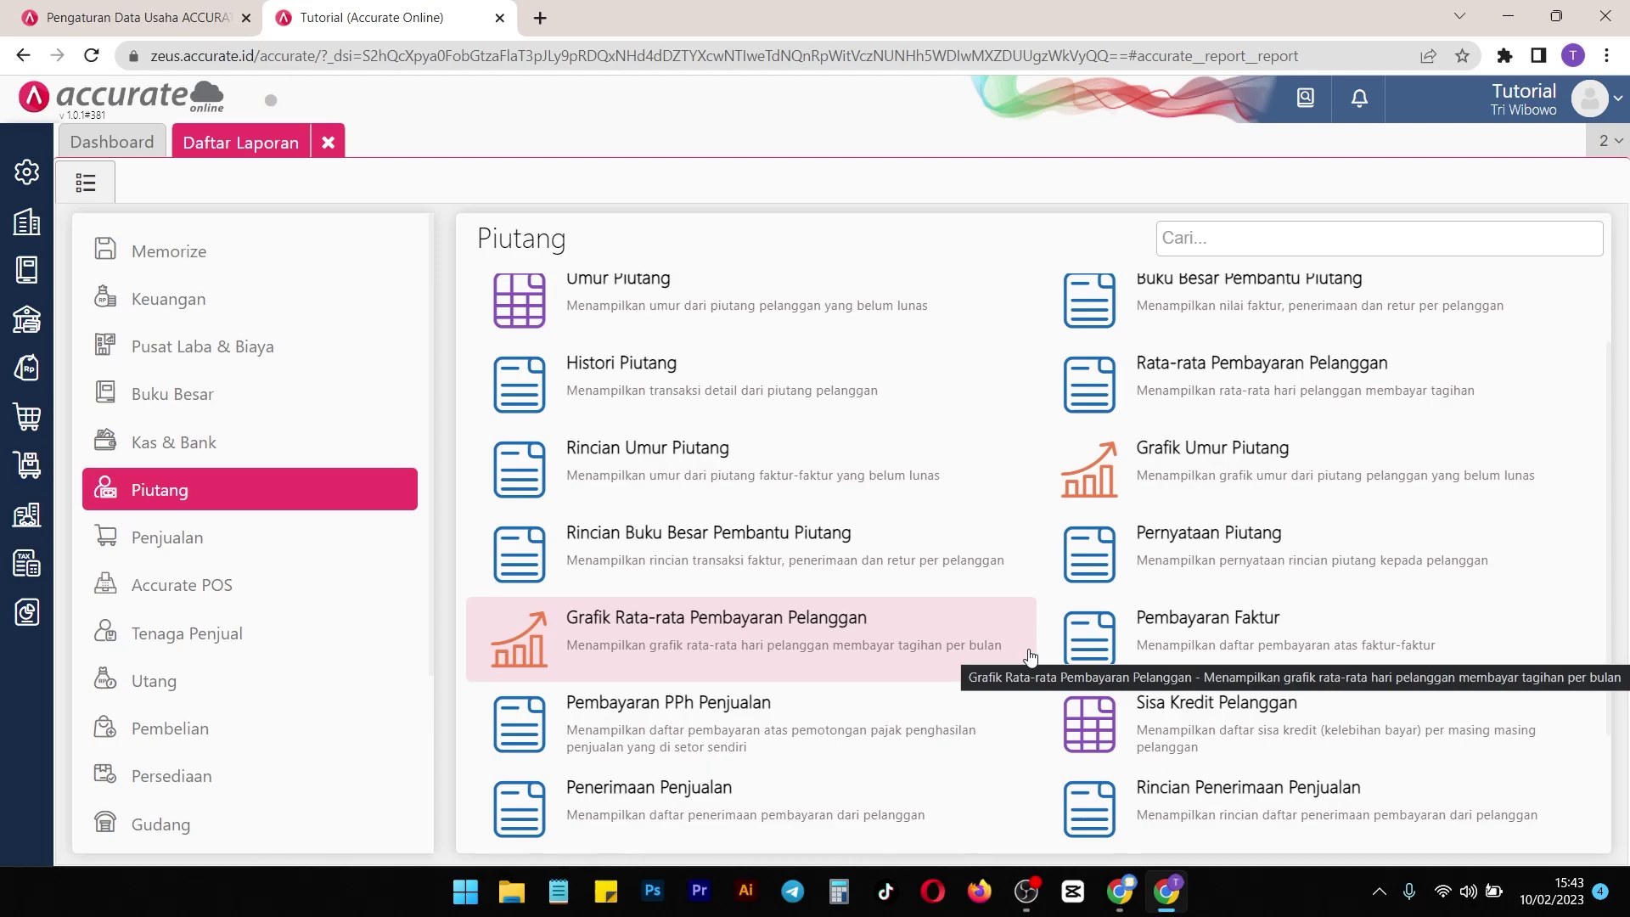
scroll(1030, 657, down, 1)
mouse_move(27, 611)
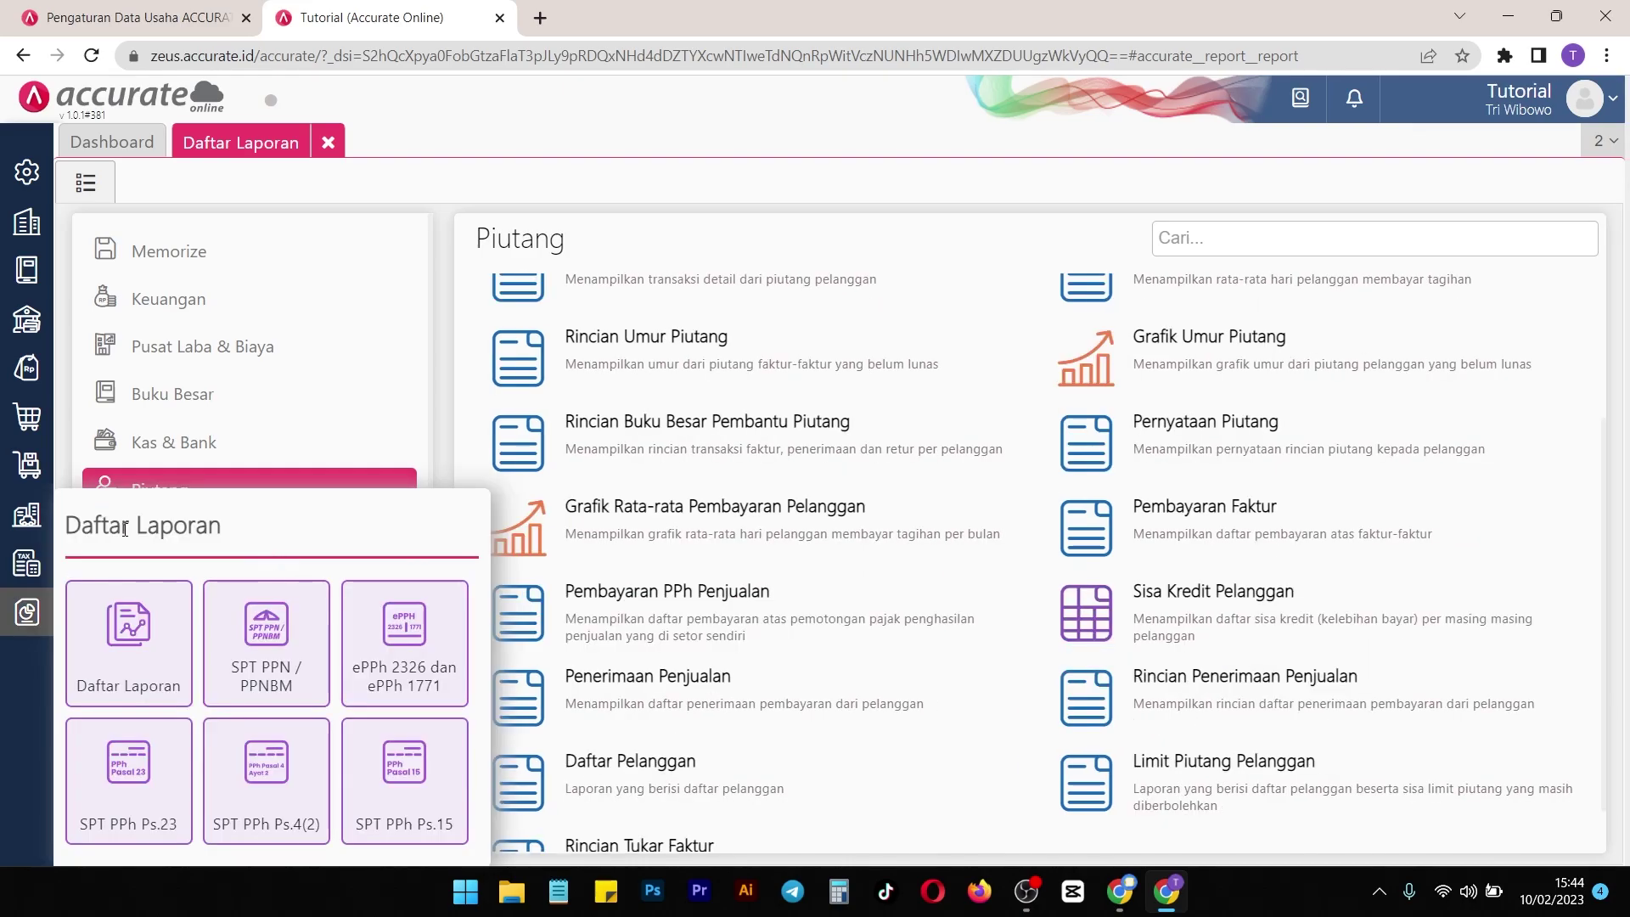